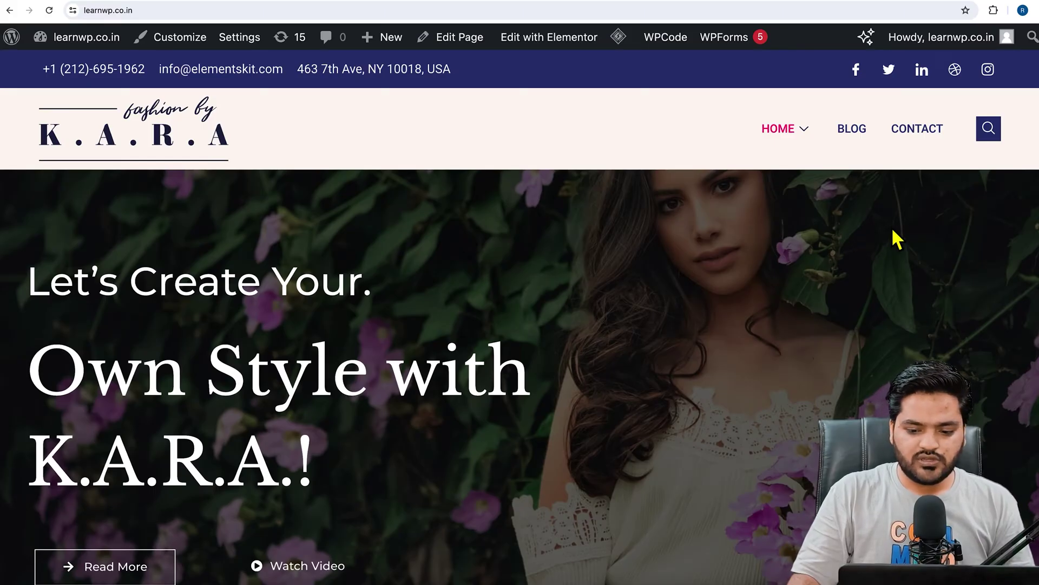
# Open the Contact Me page and review its email, mobile number and message form fields.
pyautogui.click(927, 143)
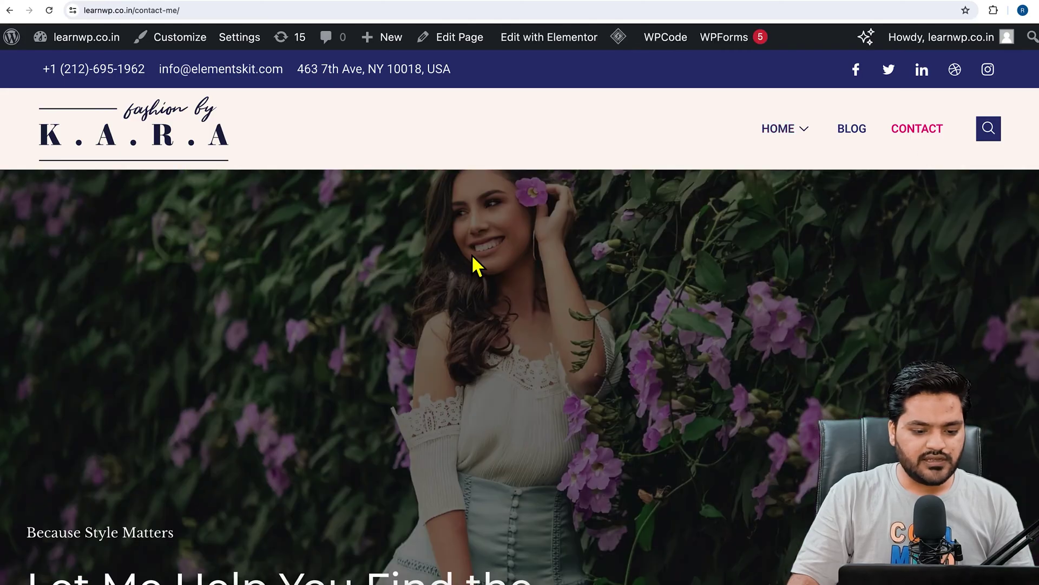
pyautogui.scroll(-10, 472, 255)
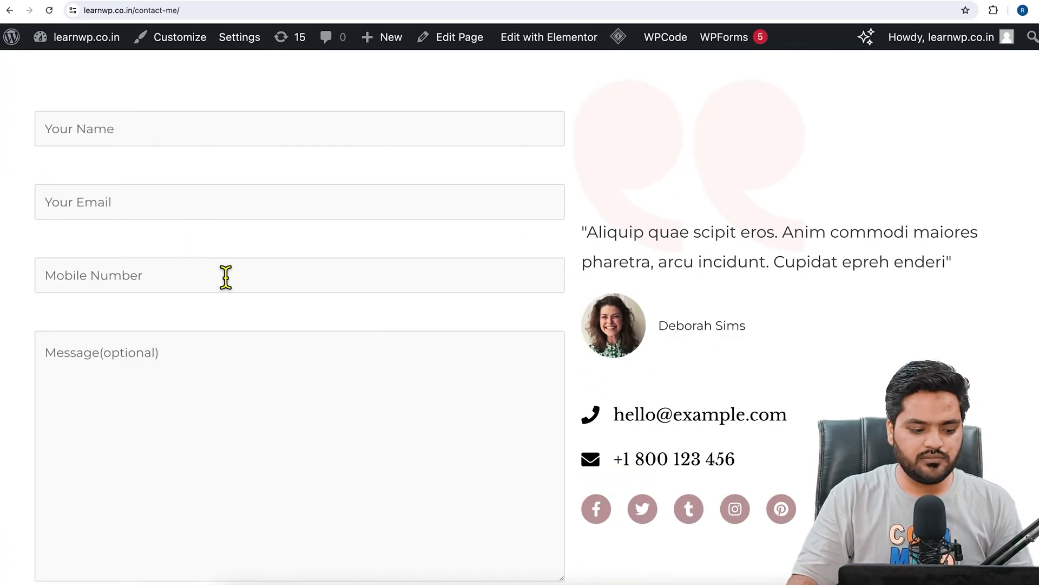
pyautogui.scroll(-2, 227, 281)
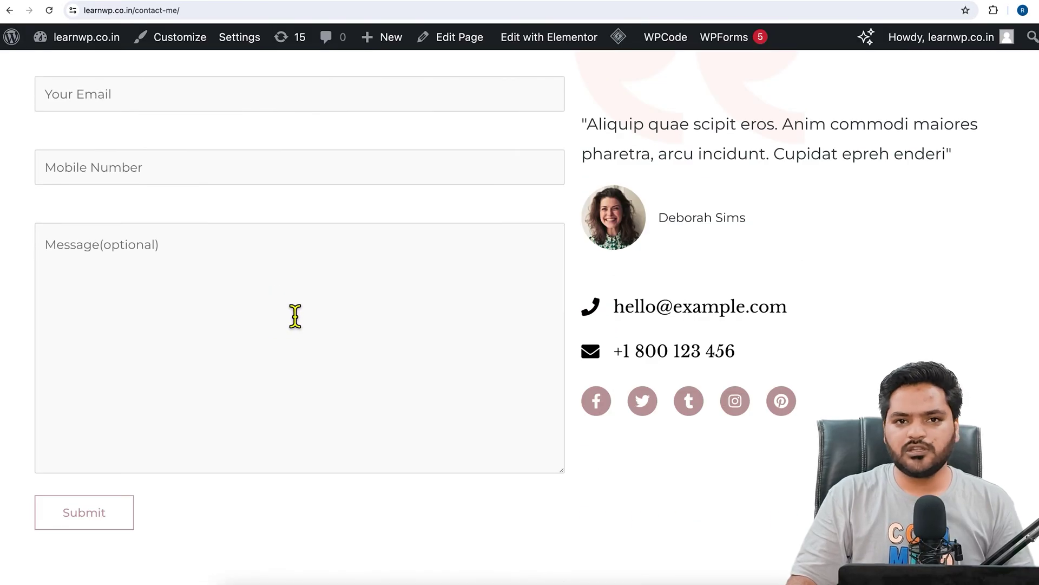
pyautogui.scroll(2, 271, 292)
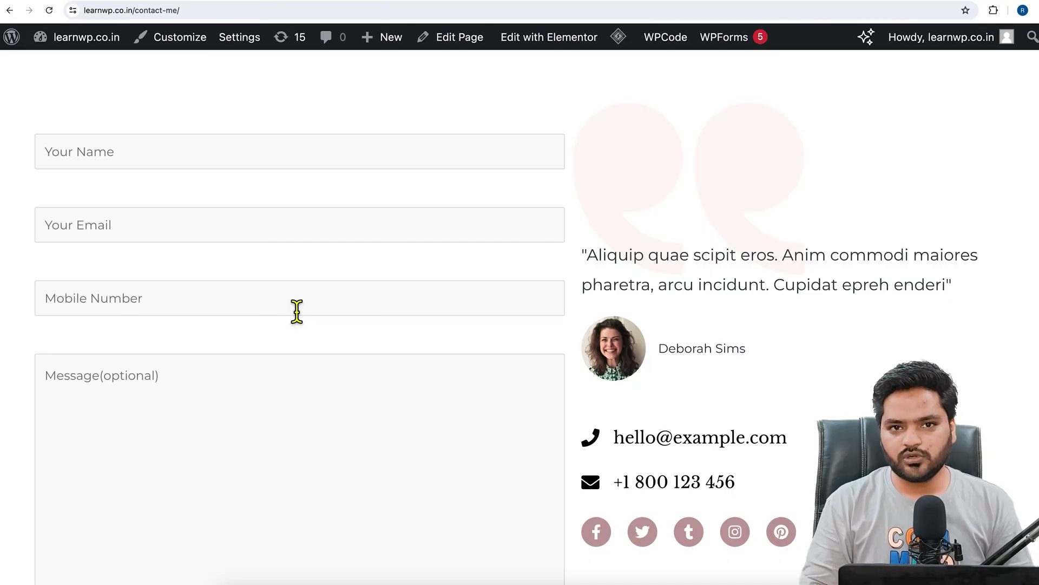
pyautogui.scroll(-3, 297, 311)
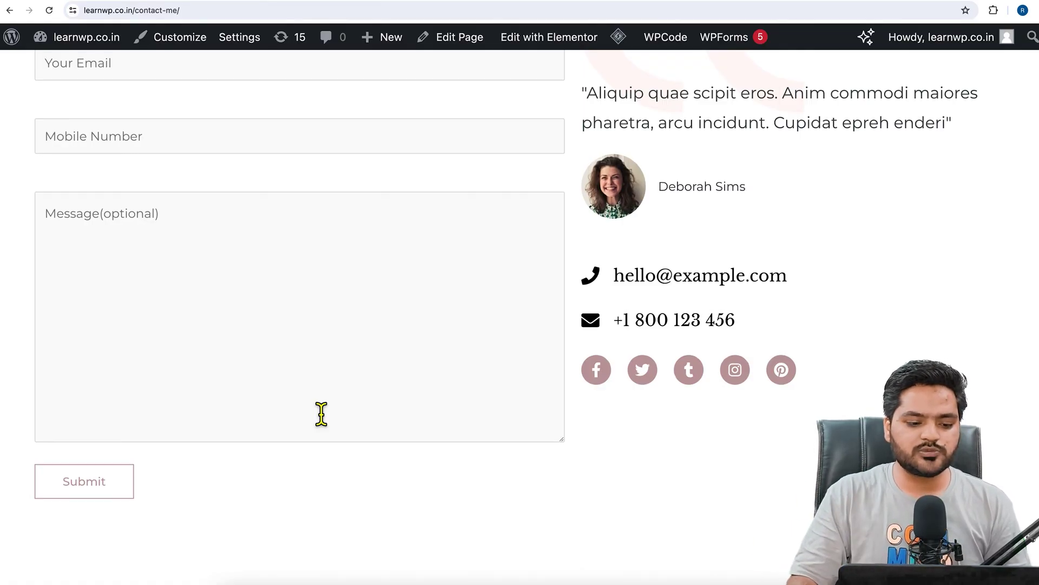
pyautogui.scroll(15, 320, 414)
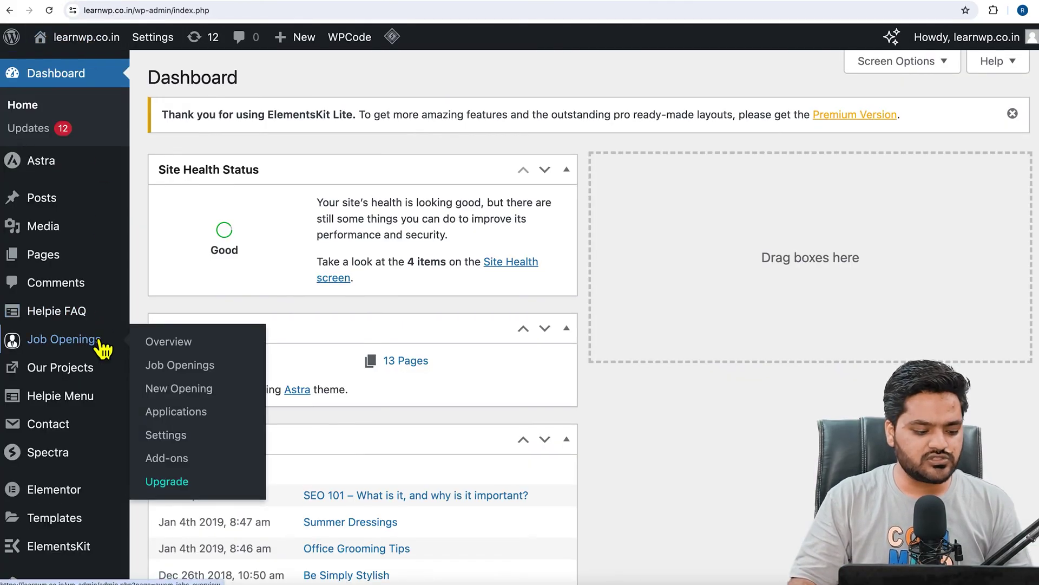
# Search new plugins for 'smtp', then install and activate WP Mail SMTP by WPForms.
pyautogui.scroll(-5, 95, 344)
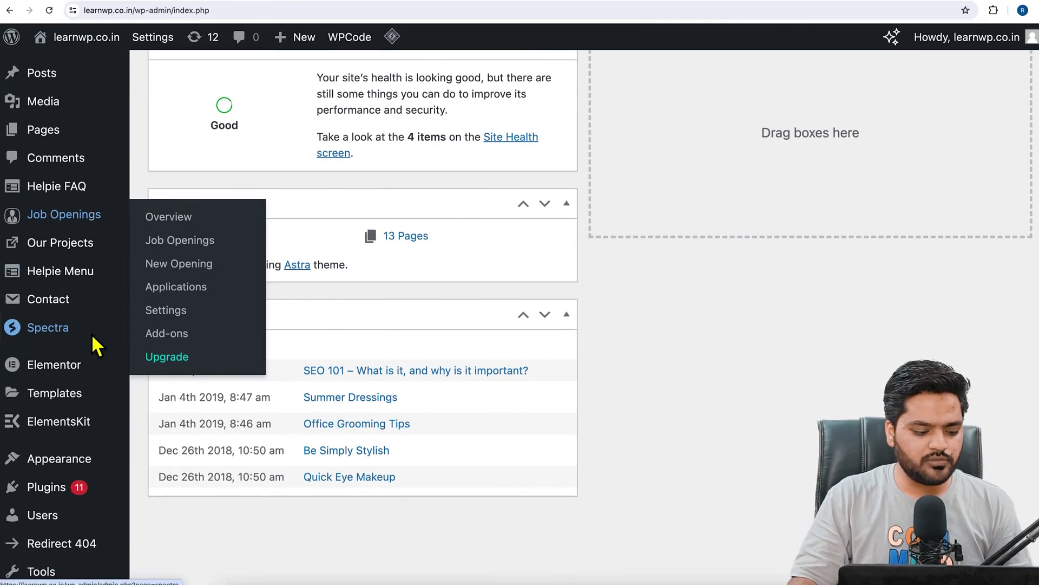
pyautogui.moveTo(64, 381)
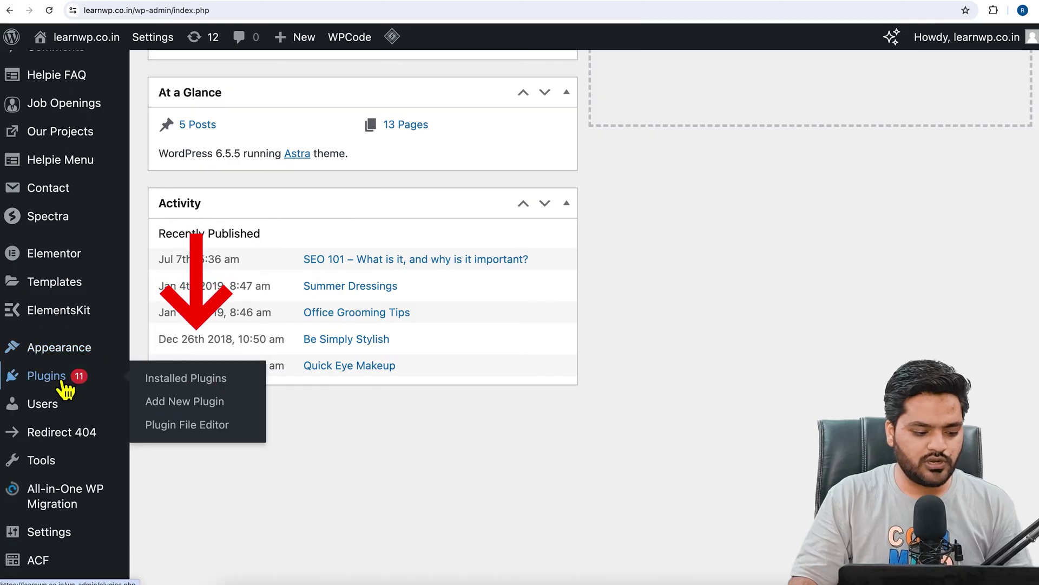
pyautogui.click(182, 409)
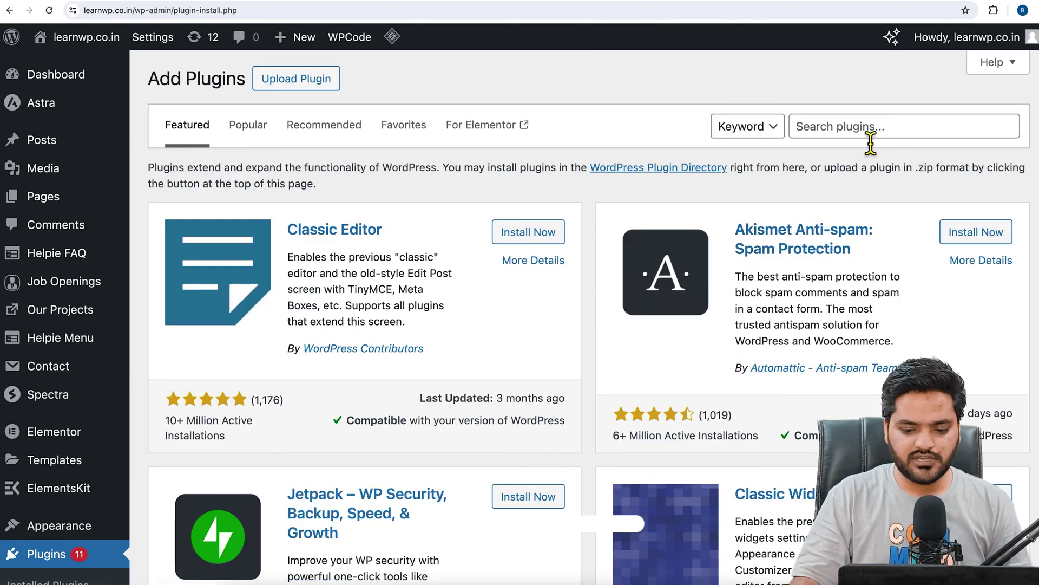
pyautogui.click(870, 134)
pyautogui.write('smtp')
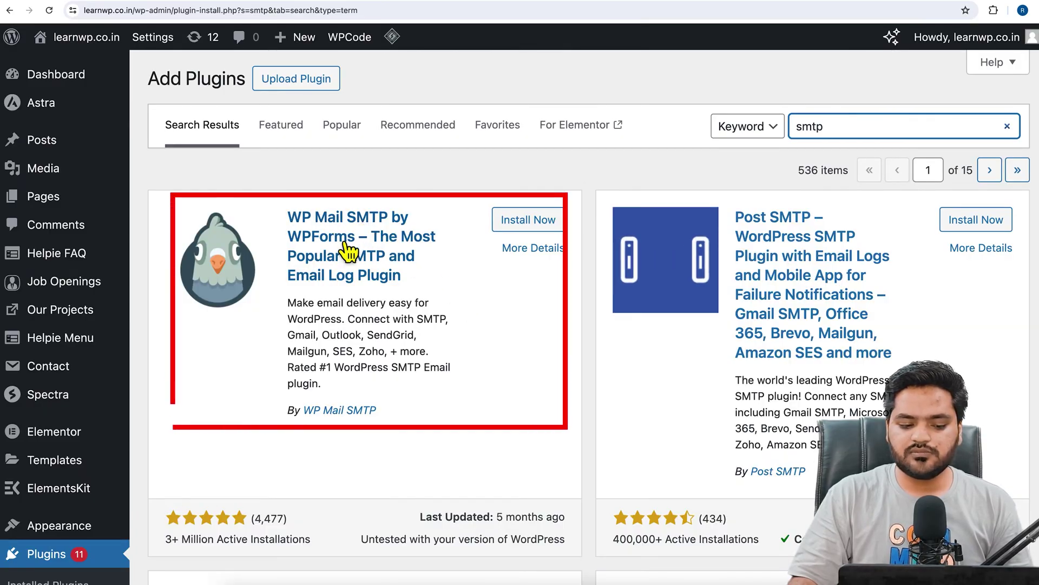
pyautogui.click(535, 237)
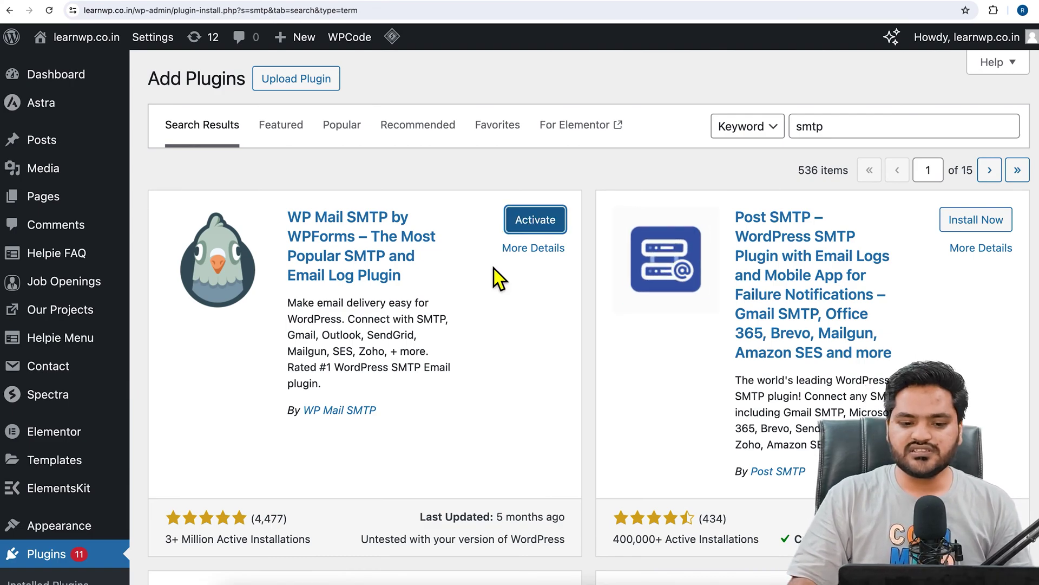
pyautogui.click(536, 220)
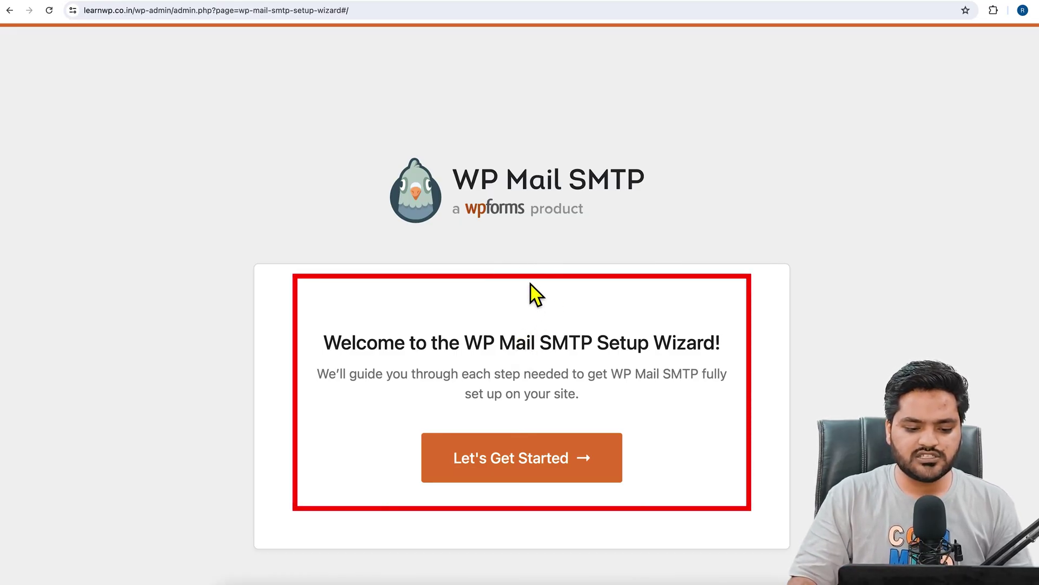
# Leave the setup wizard for the WP Mail SMTP settings, and copy the Gmail account's address.
pyautogui.scroll(-2, 514, 320)
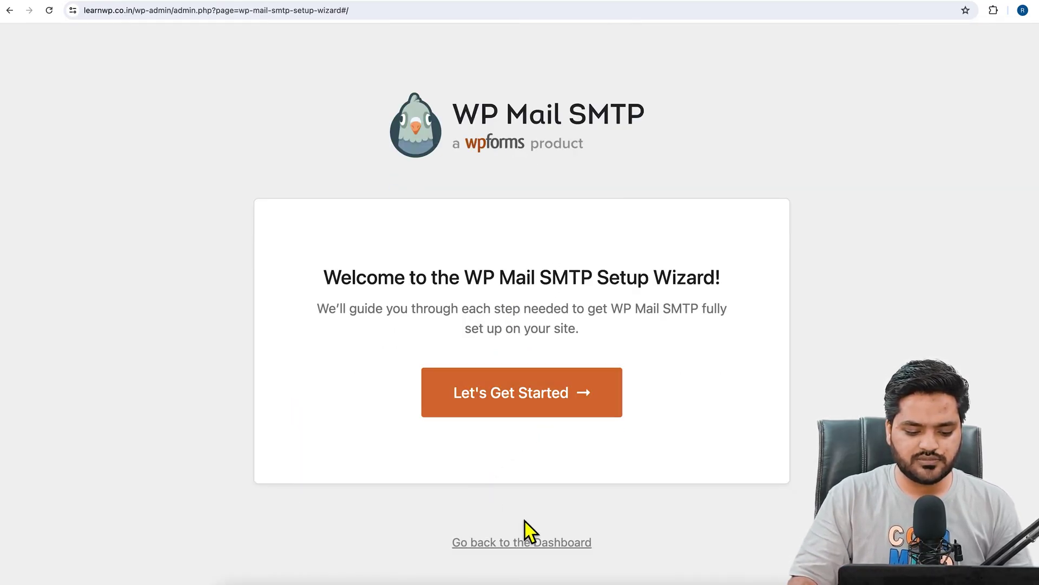
pyautogui.click(536, 547)
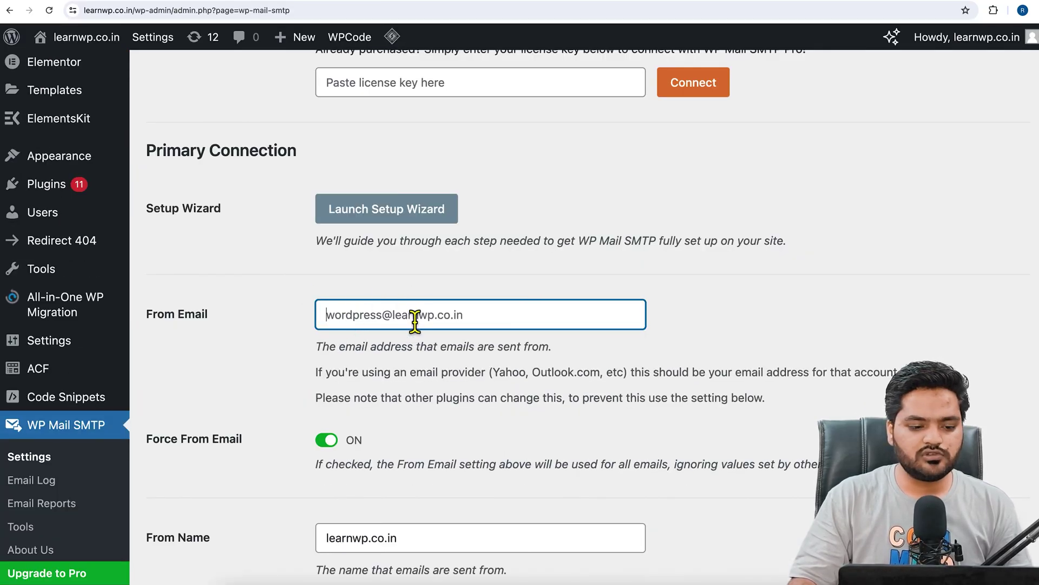
pyautogui.click(407, 13)
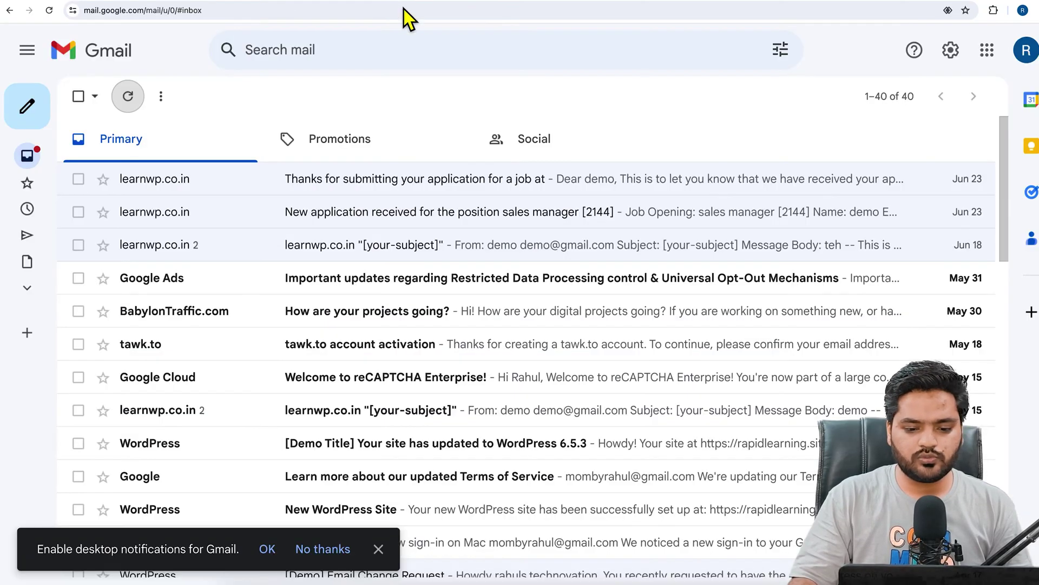
pyautogui.click(1026, 50)
pyautogui.moveTo(803, 102); pyautogui.dragTo(934, 102)
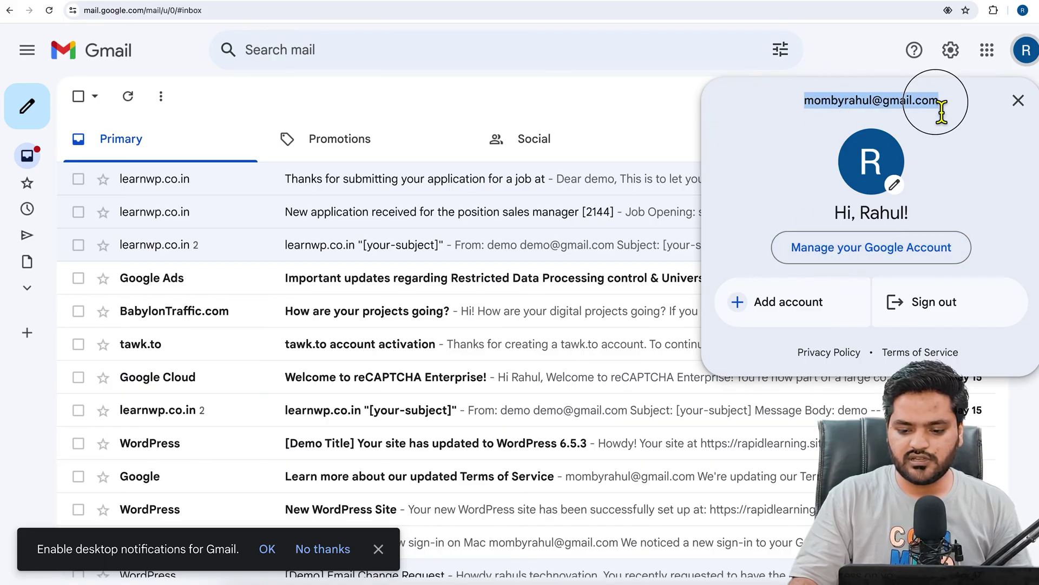
pyautogui.rightClick(930, 102)
pyautogui.click(757, 128)
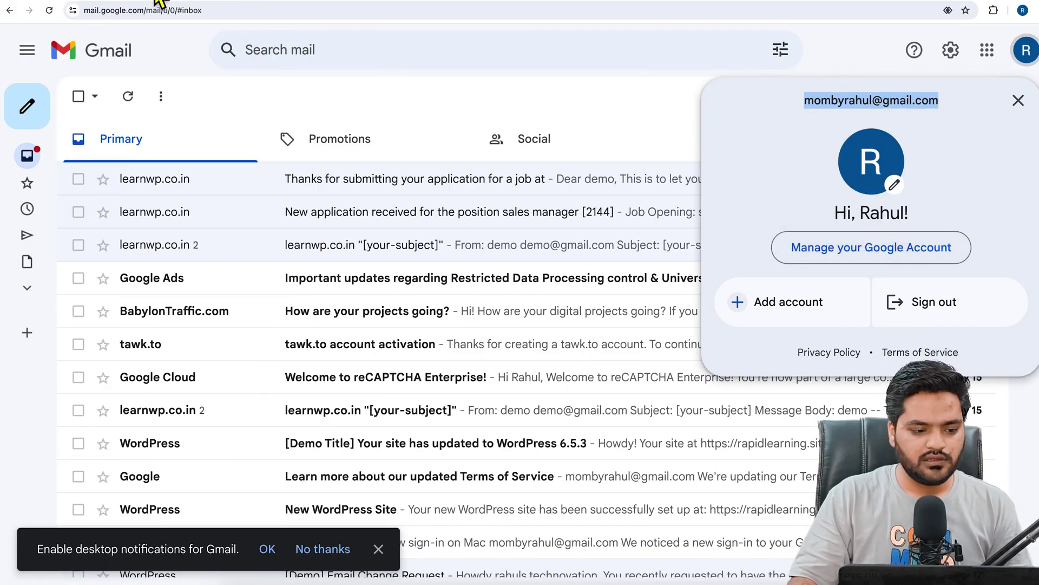
pyautogui.click(138, 8)
# Paste the Gmail address into From Email and select the Google / Gmail mailer tile.
pyautogui.rightClick(385, 315)
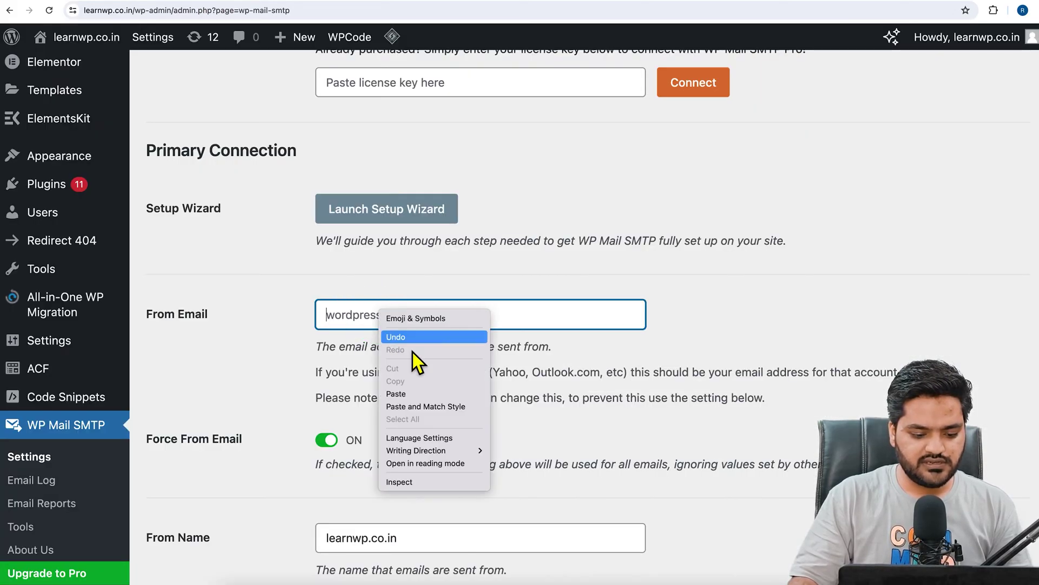
pyautogui.click(411, 394)
pyautogui.scroll(-5, 268, 362)
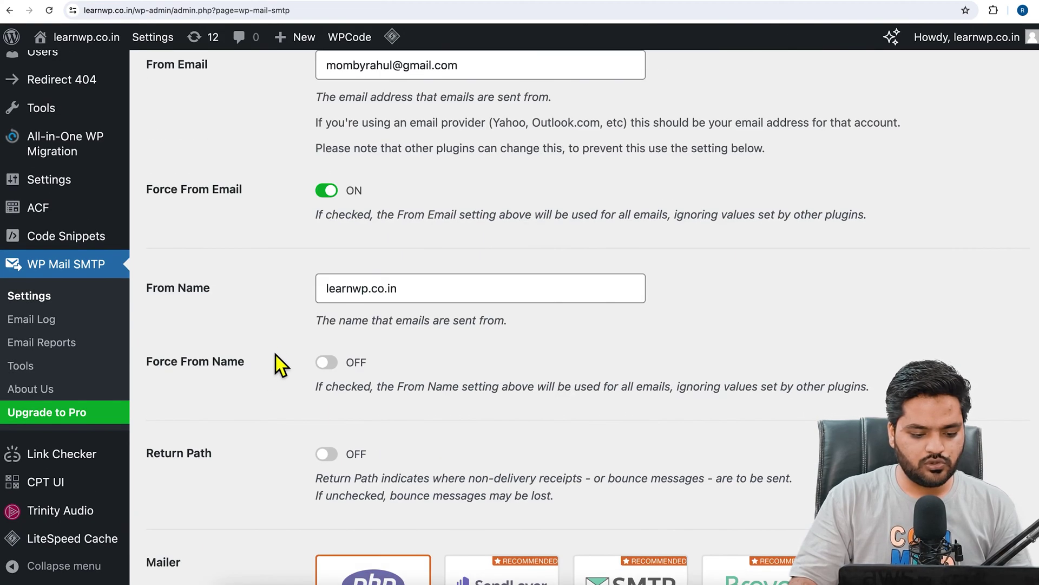
pyautogui.scroll(-4, 275, 355)
pyautogui.scroll(-2, 275, 356)
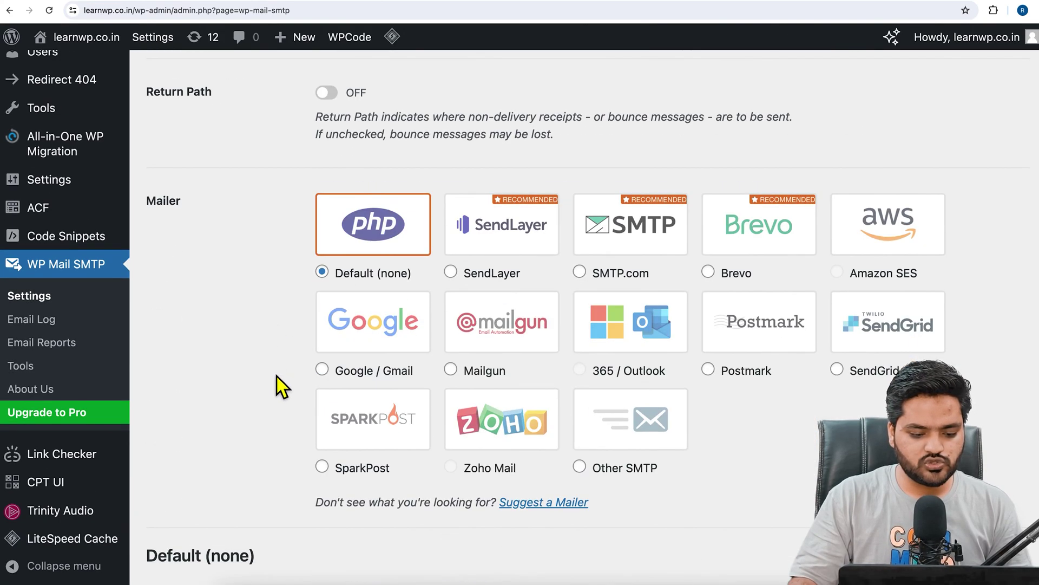
pyautogui.click(387, 340)
pyautogui.scroll(-2, 384, 339)
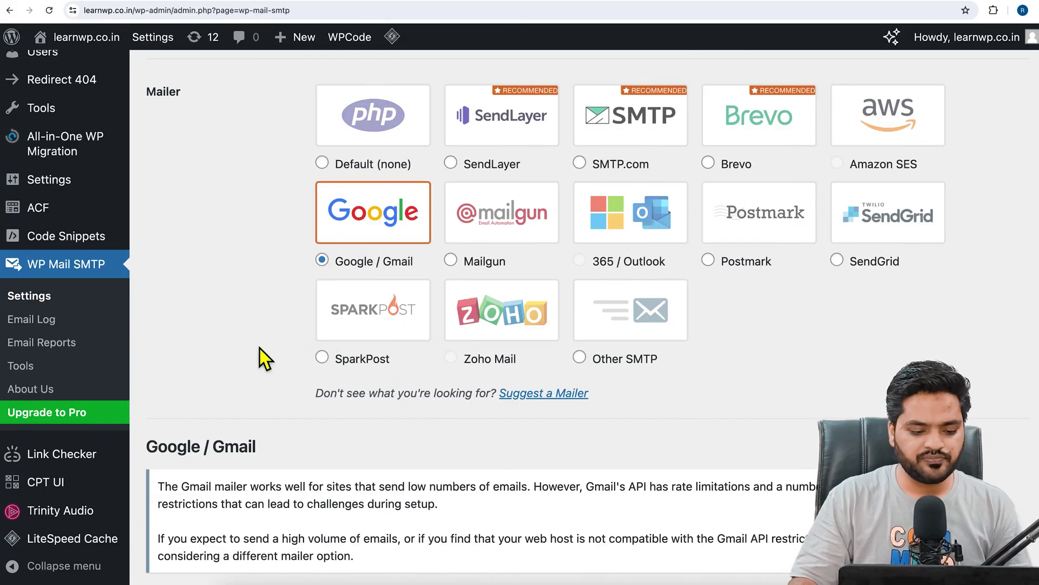
pyautogui.scroll(-2, 261, 347)
pyautogui.scroll(-8, 261, 346)
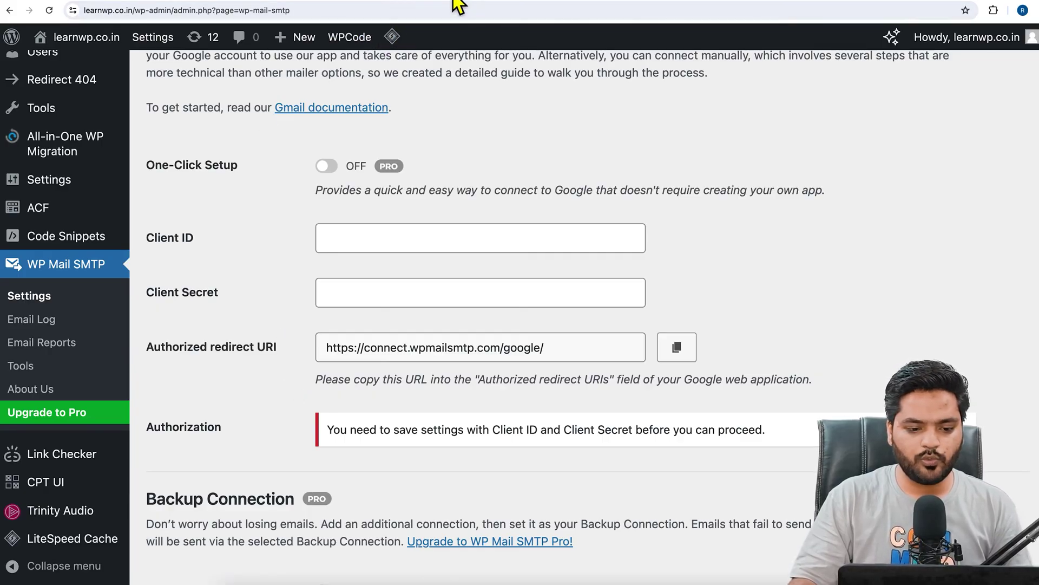
# In a new tab, search Google for 'google developer console' and open the Google Developers Console result.
pyautogui.press('super+t')
pyautogui.write('google.com')
pyautogui.press('Return')
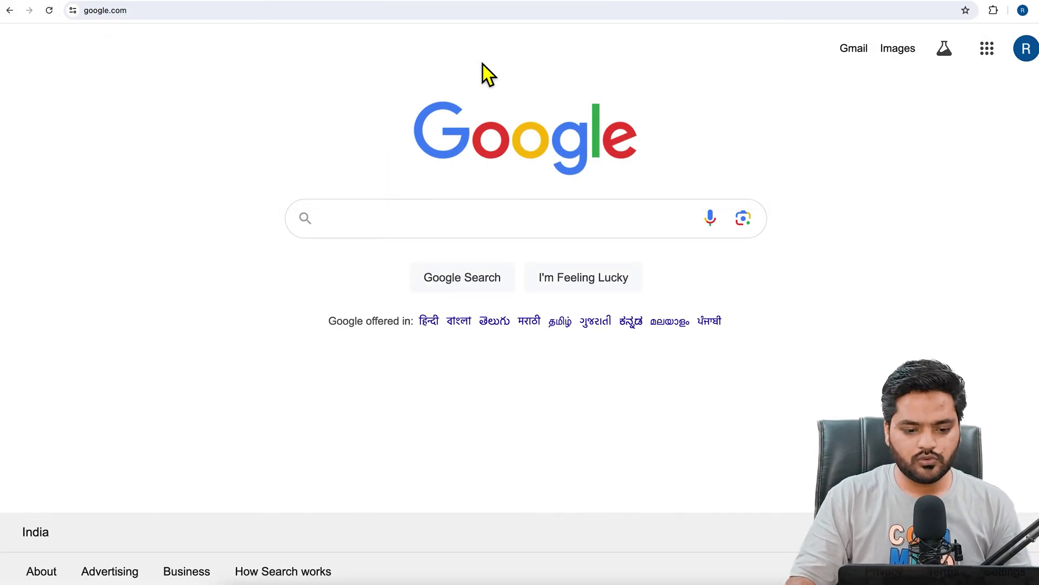
pyautogui.write('goog')
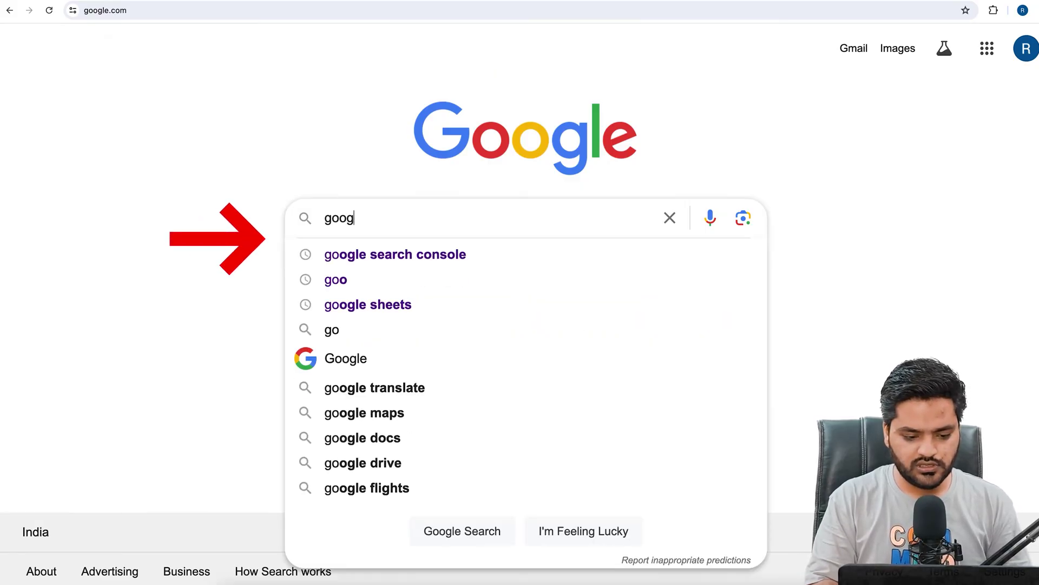
pyautogui.write('le developer console')
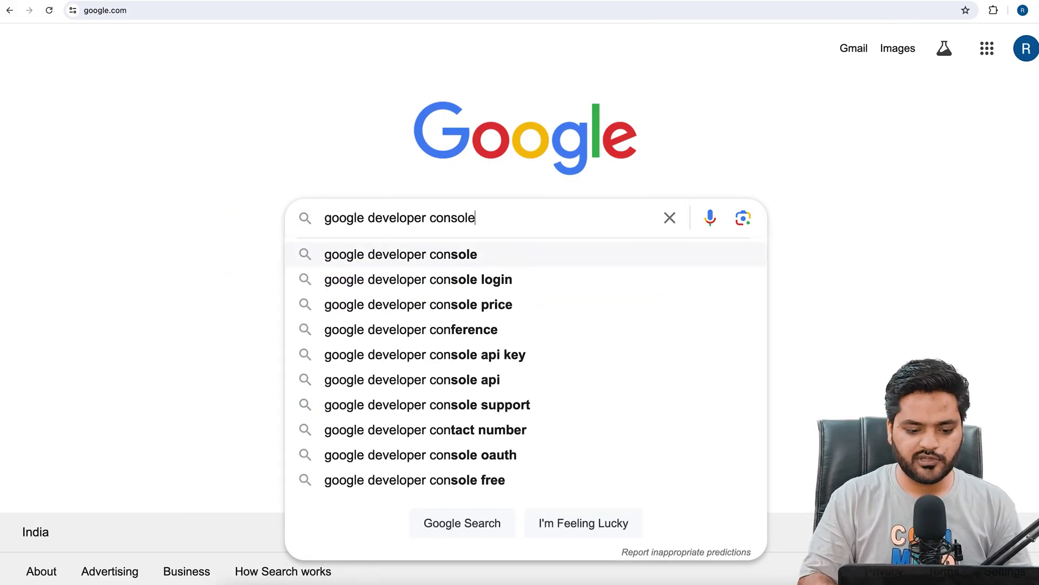
pyautogui.press('Return')
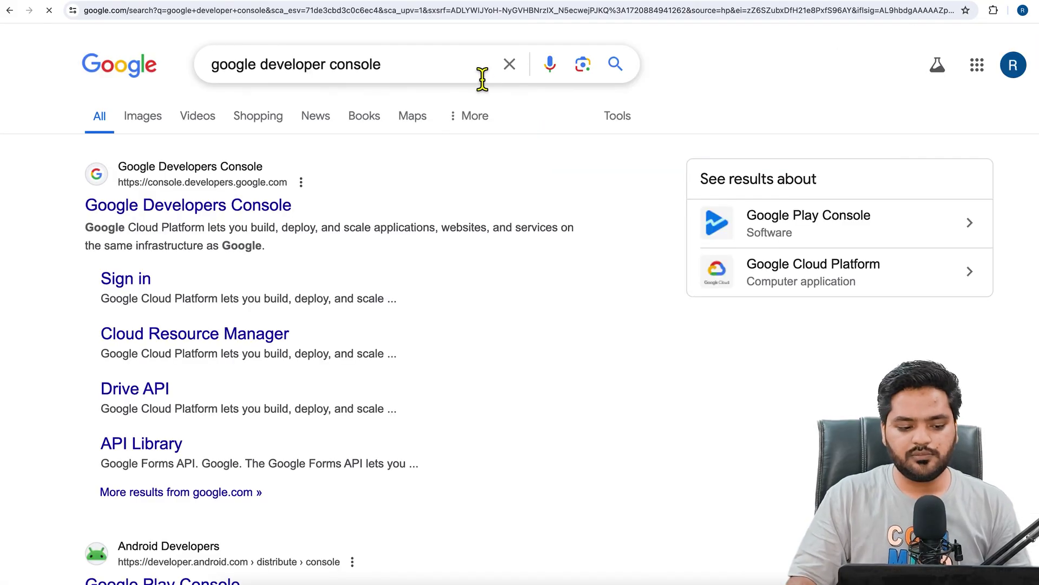
pyautogui.click(245, 217)
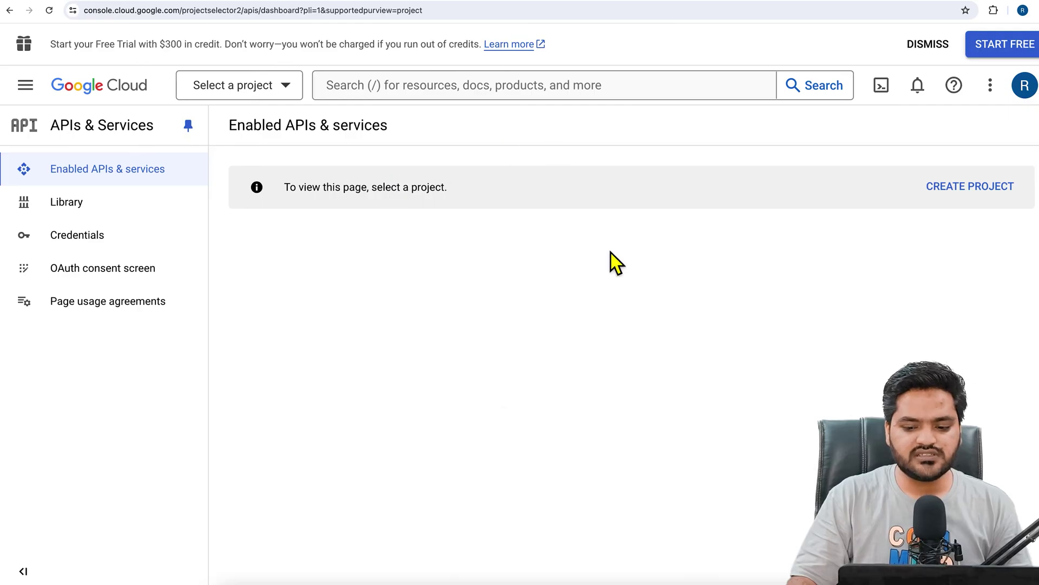
# Check the signed-in account, then create a new project named 'smtp'.
pyautogui.click(1024, 88)
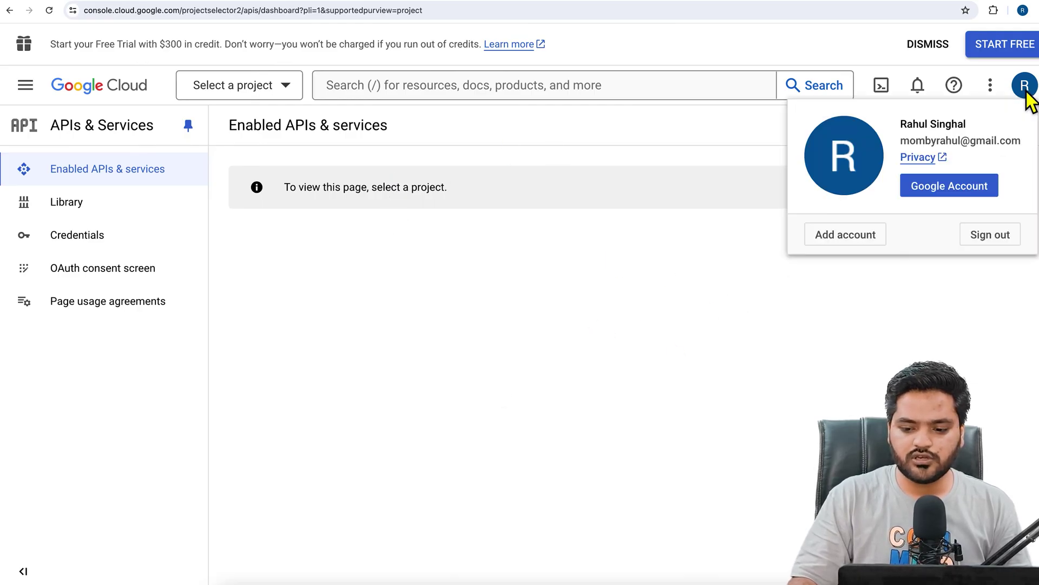
pyautogui.click(1026, 89)
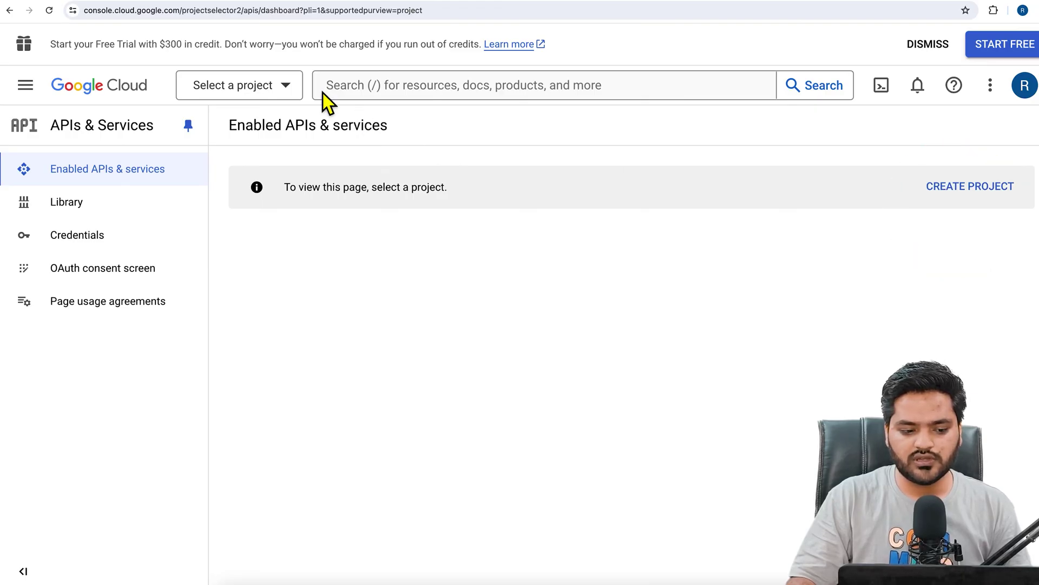
pyautogui.click(275, 95)
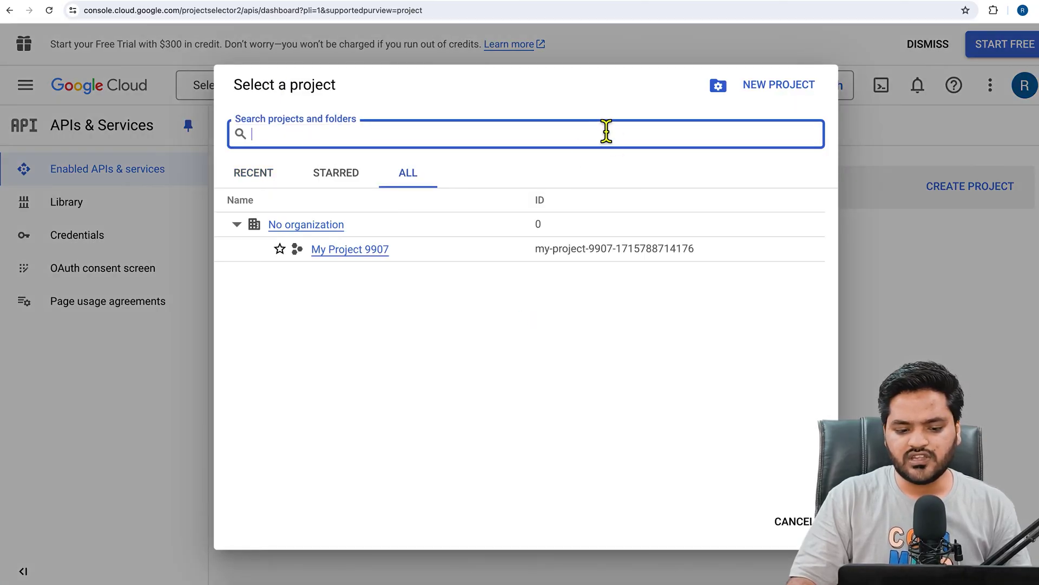
pyautogui.click(795, 93)
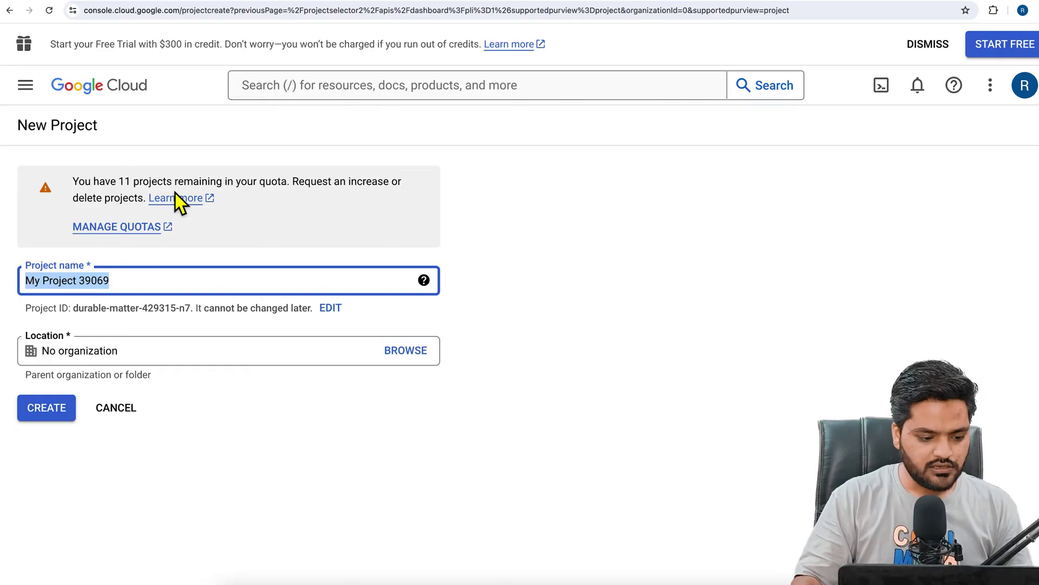
pyautogui.moveTo(135, 286); pyautogui.dragTo(6, 295)
pyautogui.write('smtp')
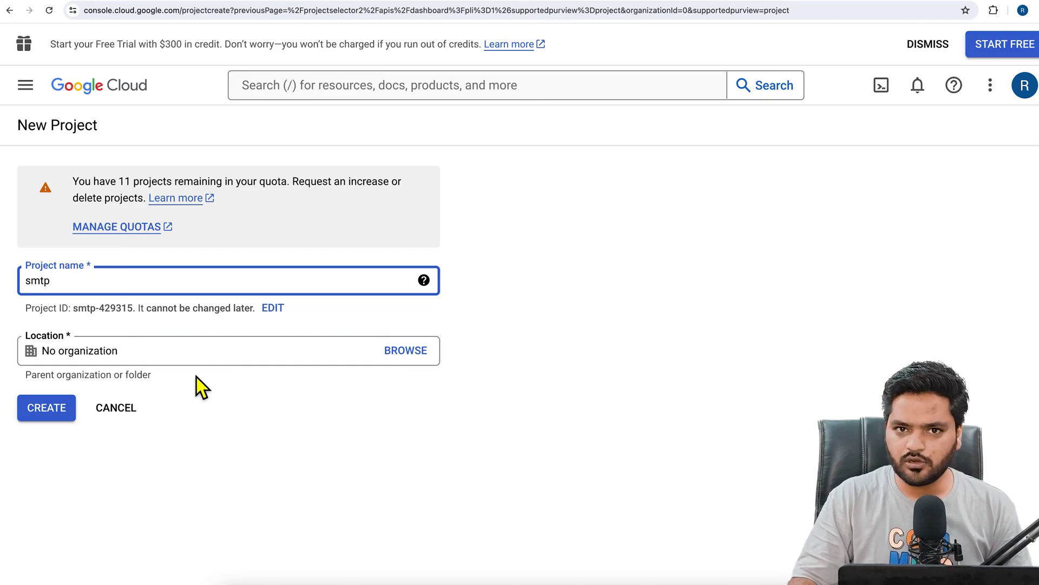
pyautogui.click(52, 414)
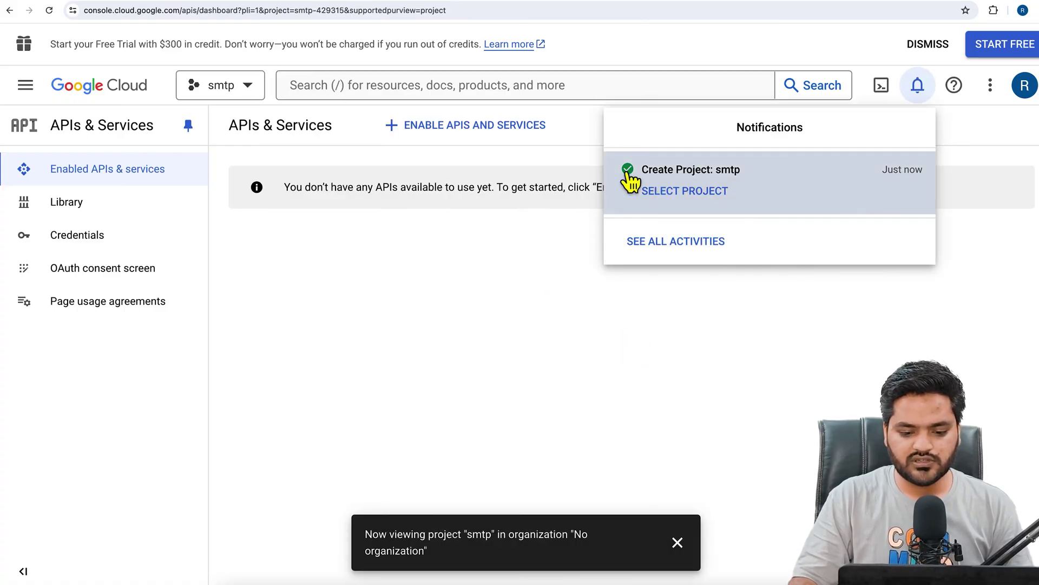
# Make the new smtp project the active project.
pyautogui.click(260, 93)
pyautogui.click(250, 93)
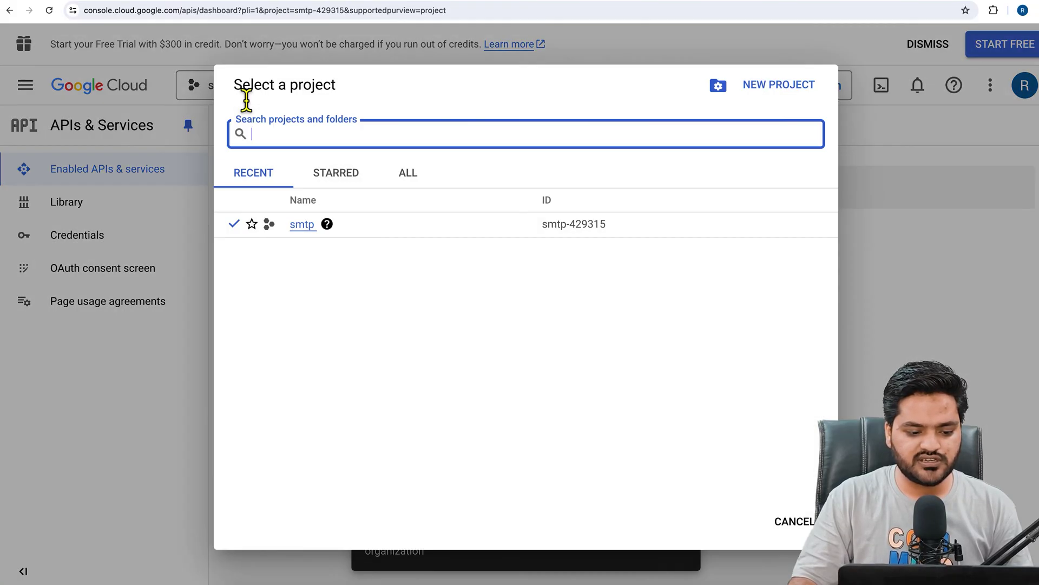
pyautogui.click(212, 282)
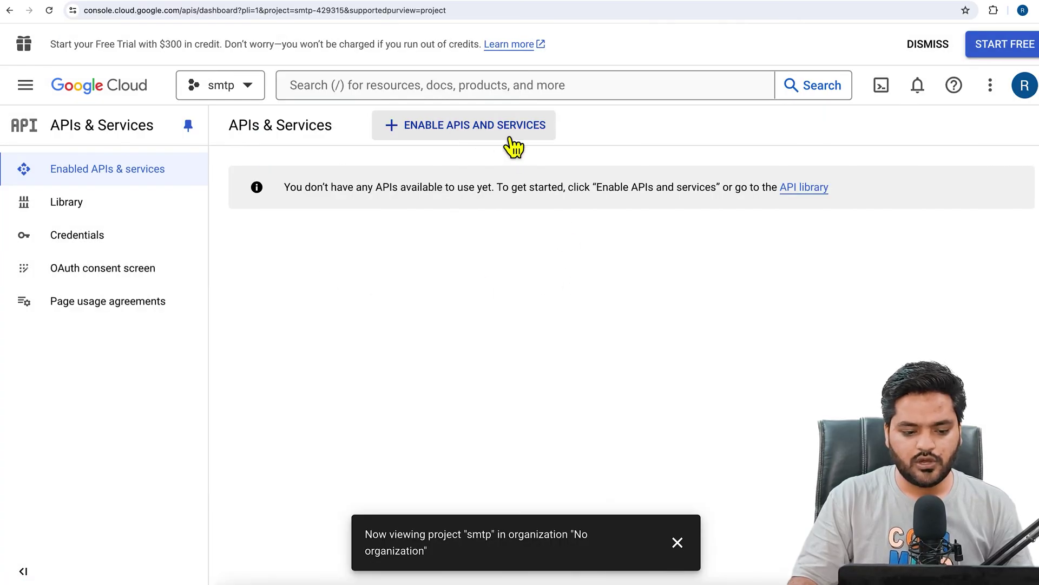
# Find the Gmail API in the API library by searching 'gmail' and enable it.
pyautogui.click(464, 136)
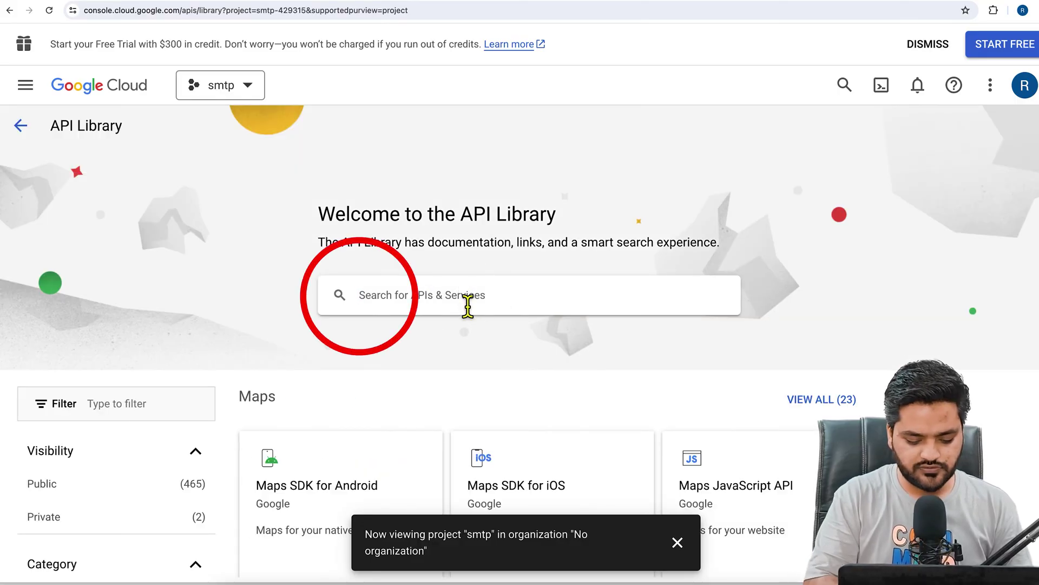
pyautogui.click(467, 306)
pyautogui.write('gmail')
pyautogui.press('Return')
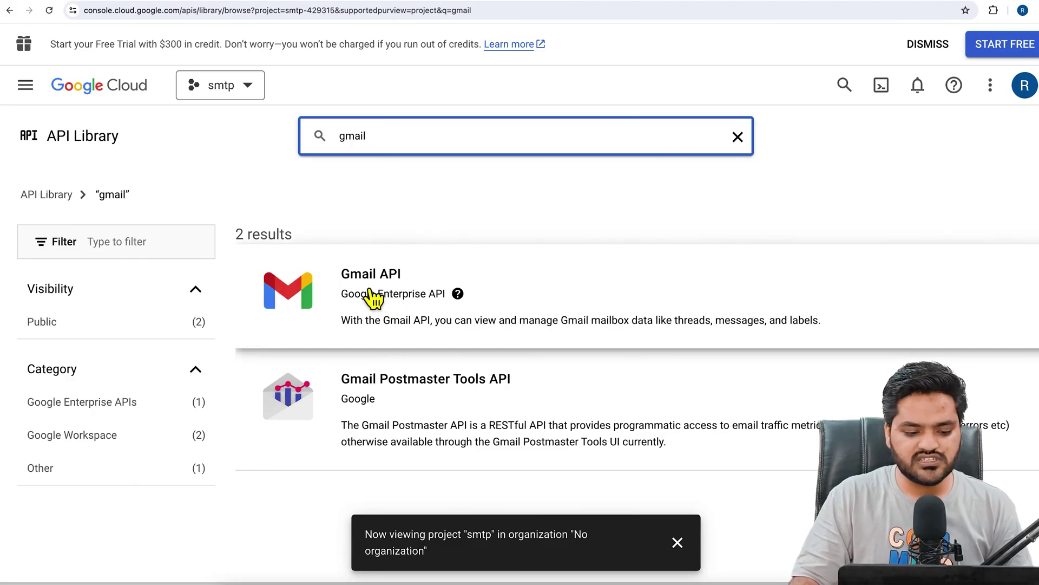
pyautogui.click(379, 295)
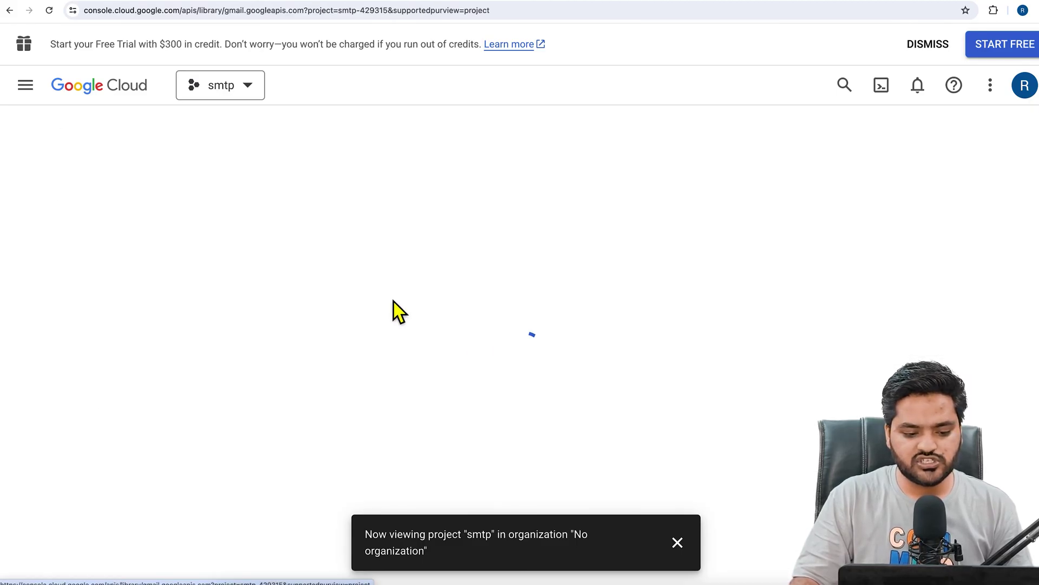
pyautogui.click(46, 227)
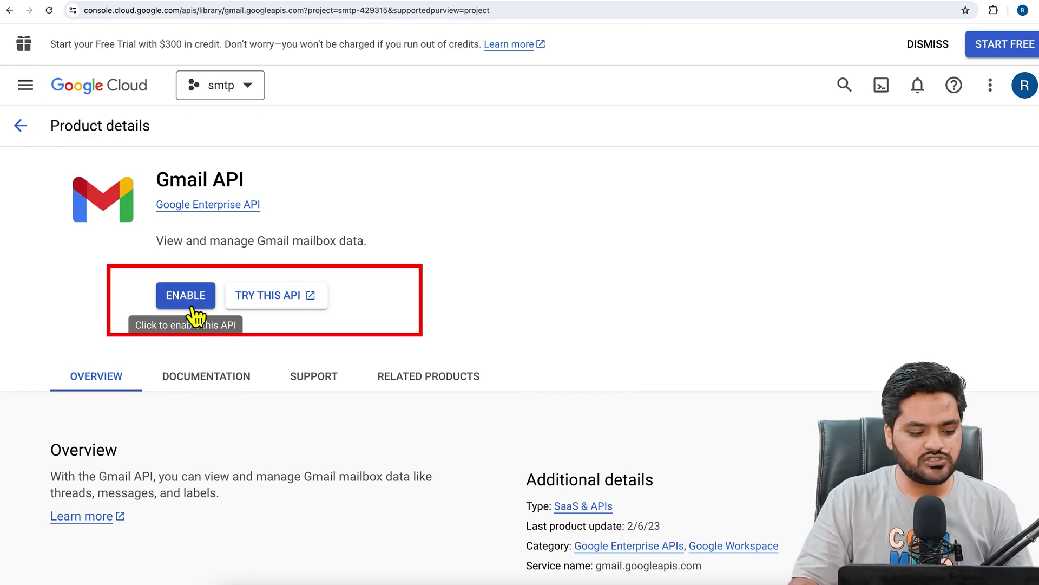
pyautogui.click(192, 310)
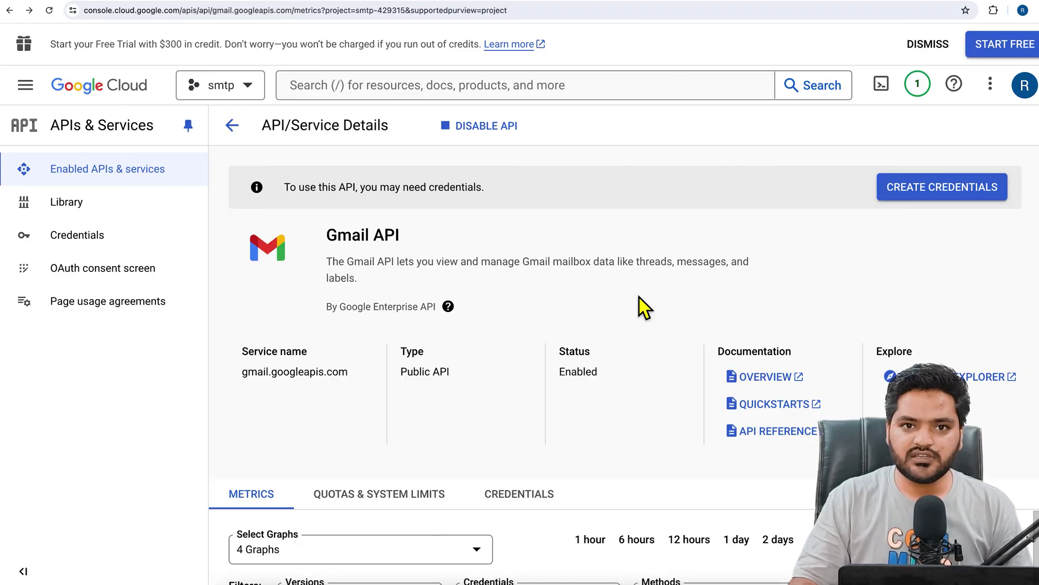
# Start an External OAuth consent screen app and name it 'learnwp'.
pyautogui.click(125, 278)
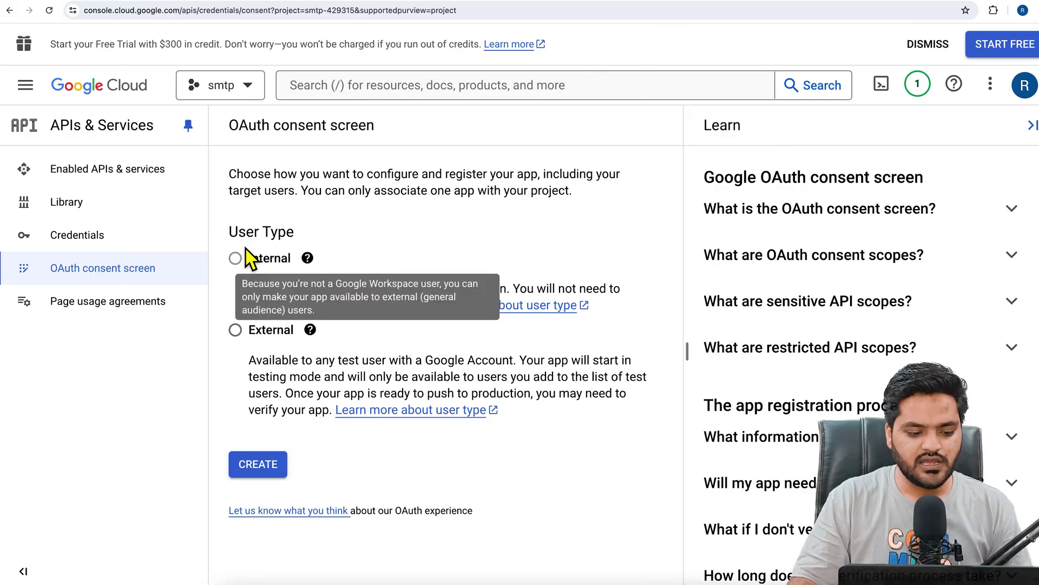
pyautogui.click(235, 330)
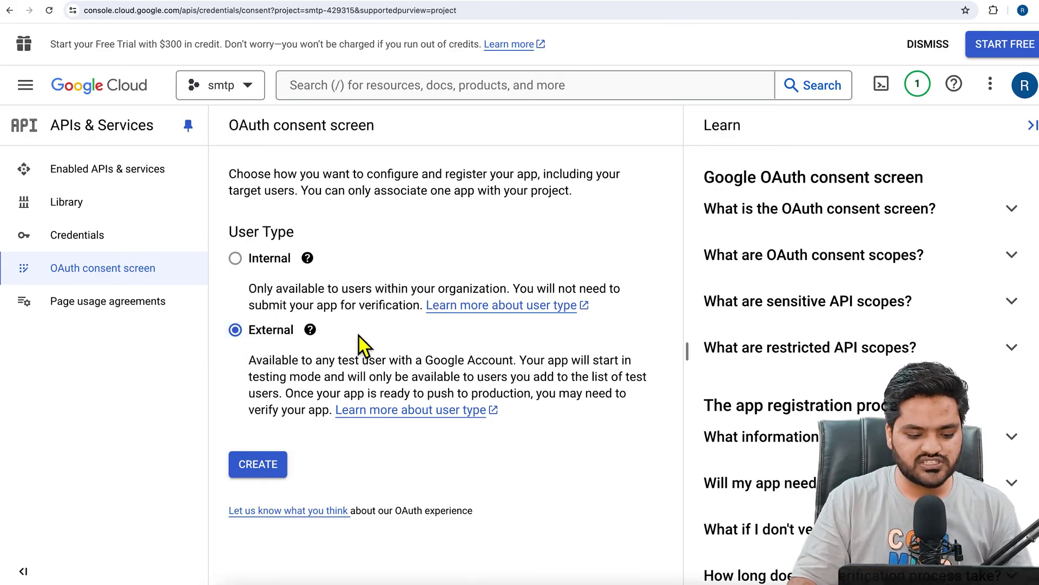
pyautogui.click(269, 474)
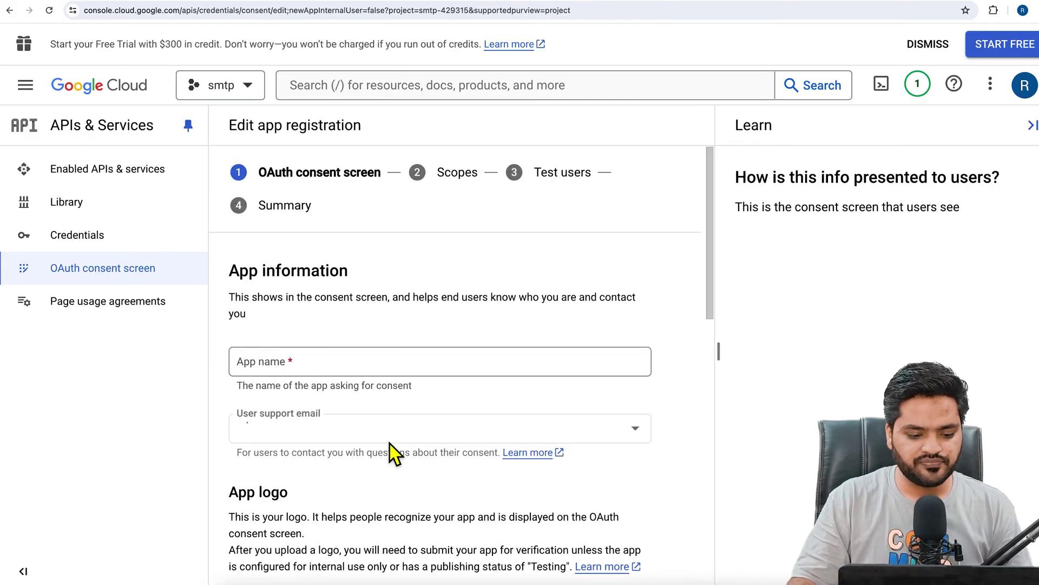
pyautogui.click(346, 366)
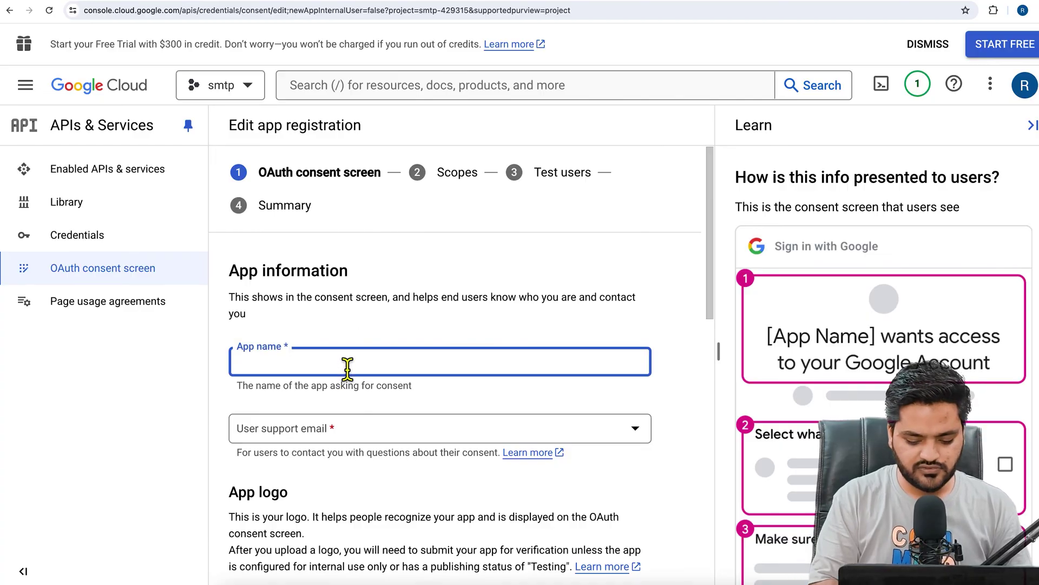
pyautogui.write('learnwp')
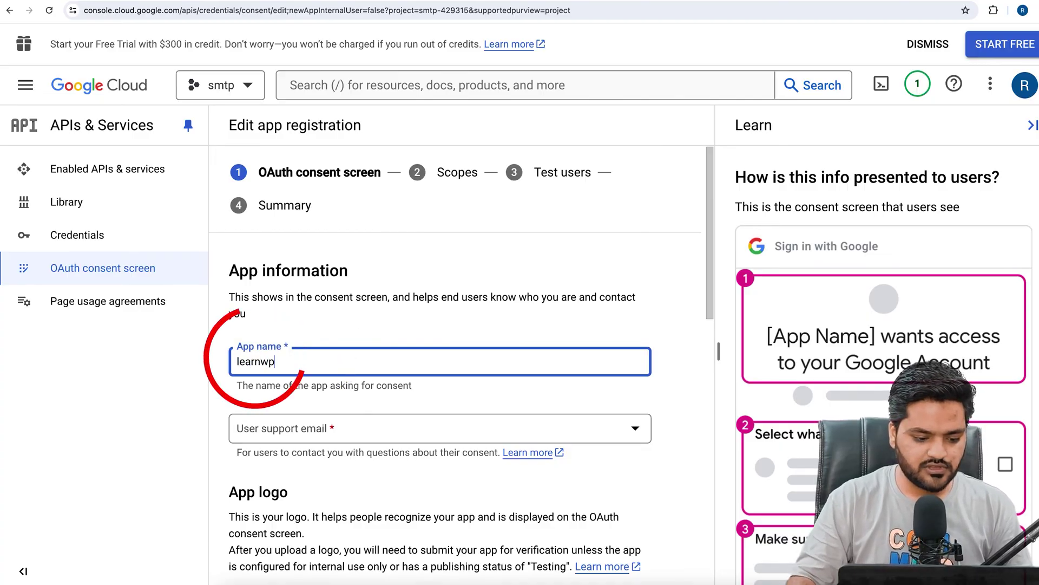
# Pick the signed-in account as support email, enter the developer contact email, and save.
pyautogui.scroll(-2, 379, 341)
pyautogui.click(380, 325)
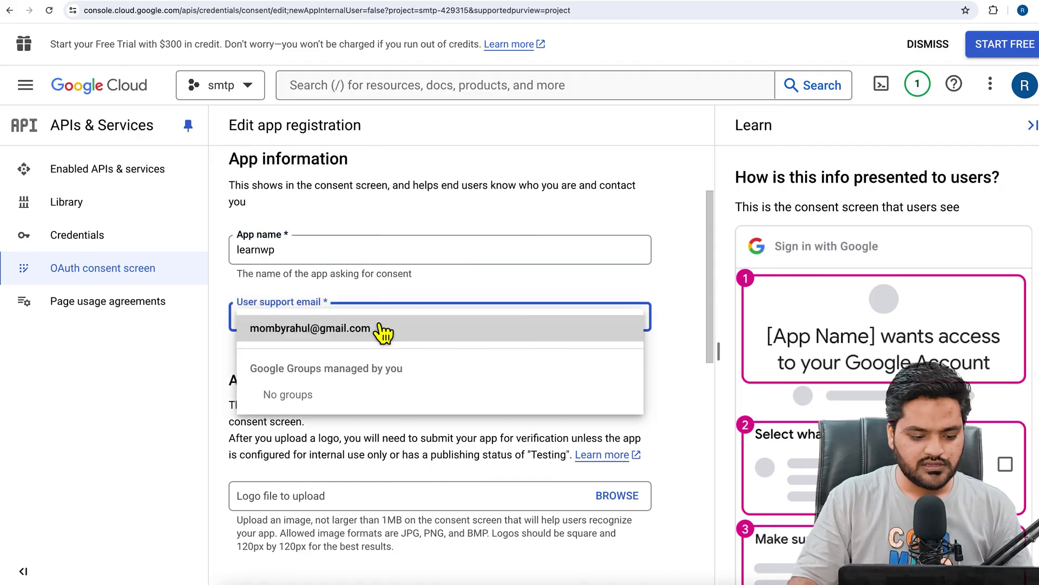
pyautogui.click(365, 331)
pyautogui.scroll(-7, 239, 371)
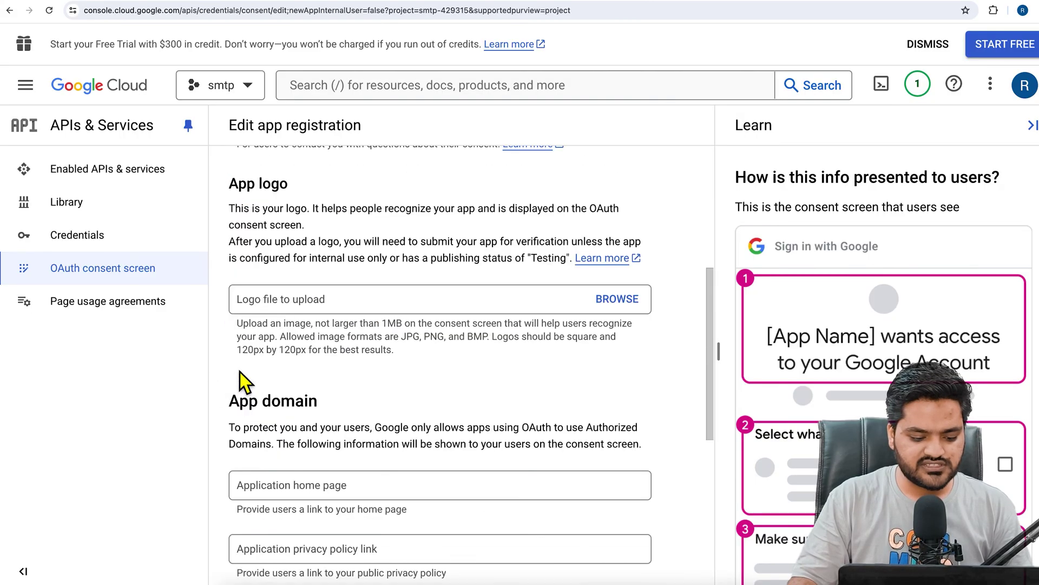
pyautogui.scroll(-3, 330, 395)
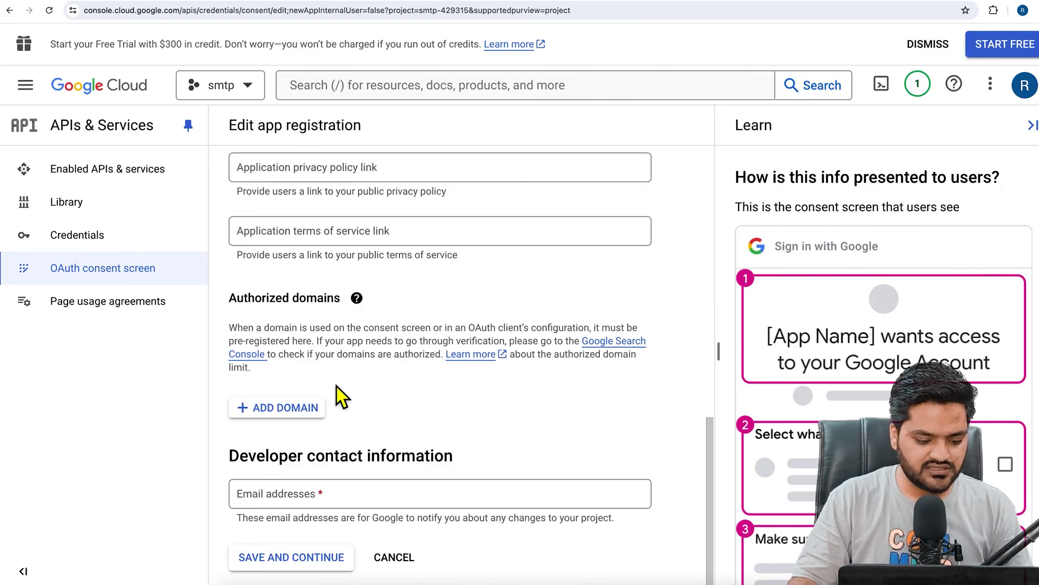
pyautogui.click(356, 504)
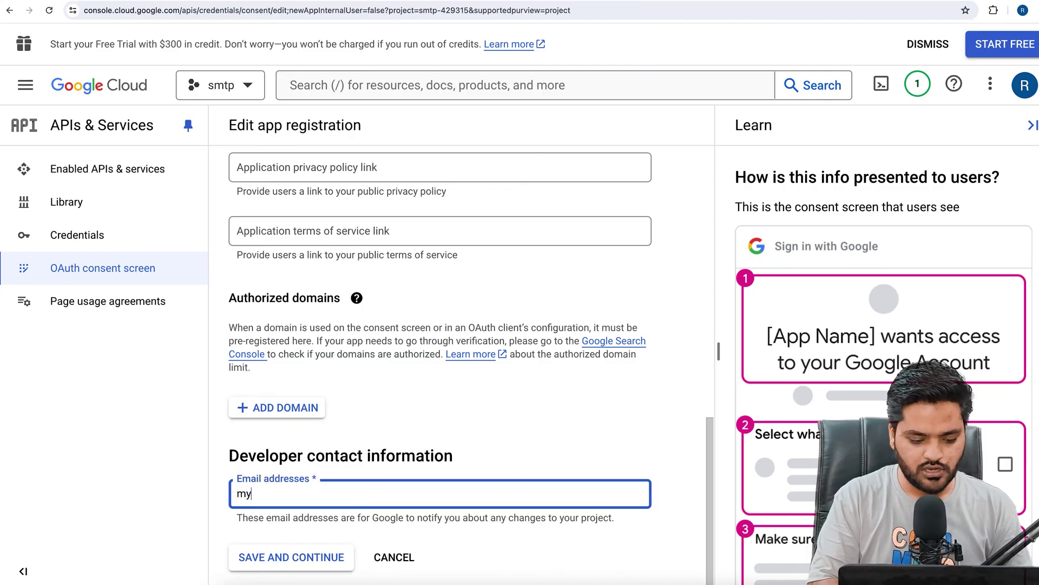
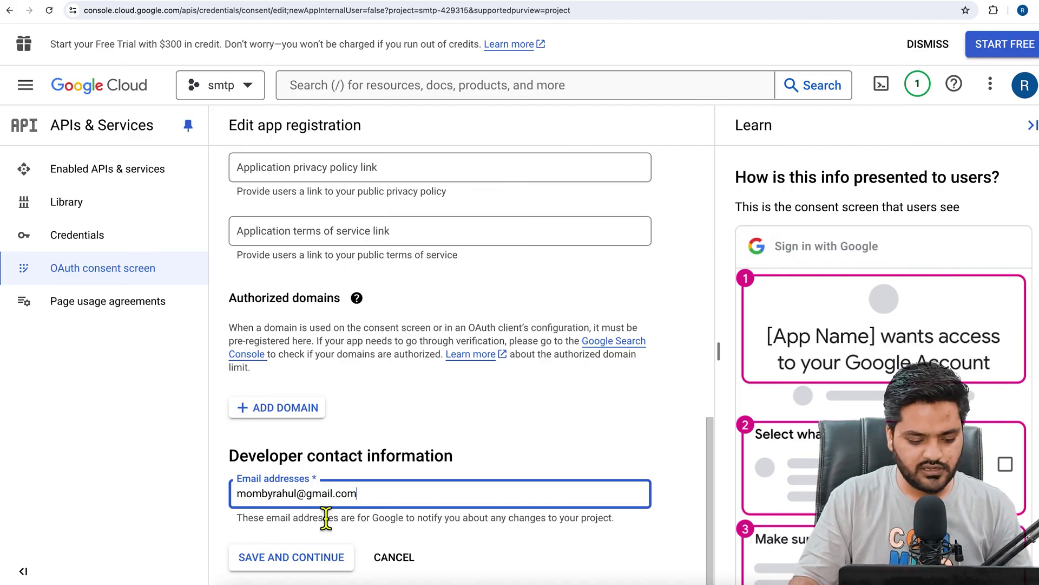
pyautogui.click(276, 557)
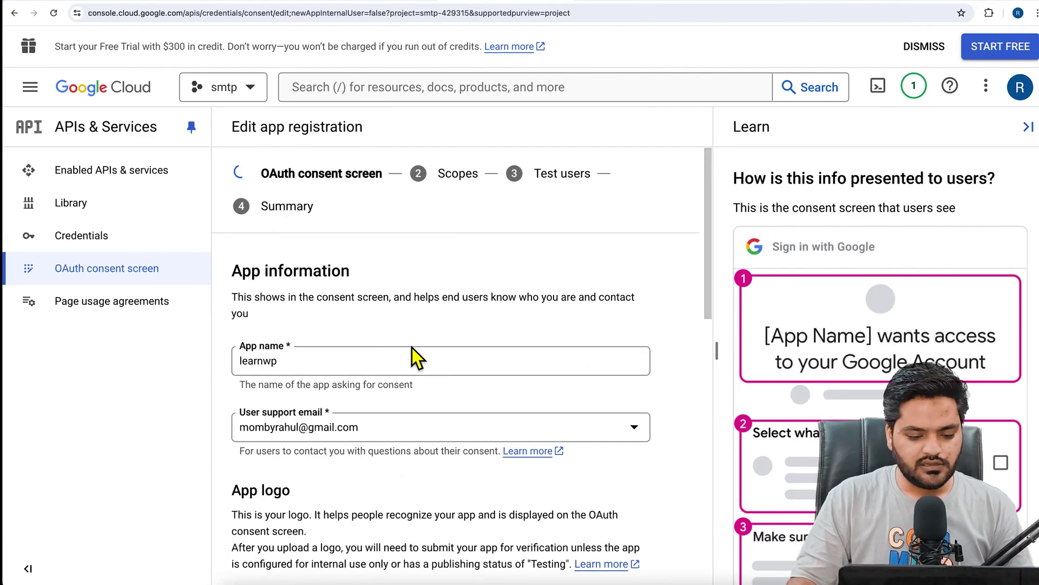
# Skip past the Scopes and Test users pages to the registration summary.
pyautogui.scroll(-5, 289, 403)
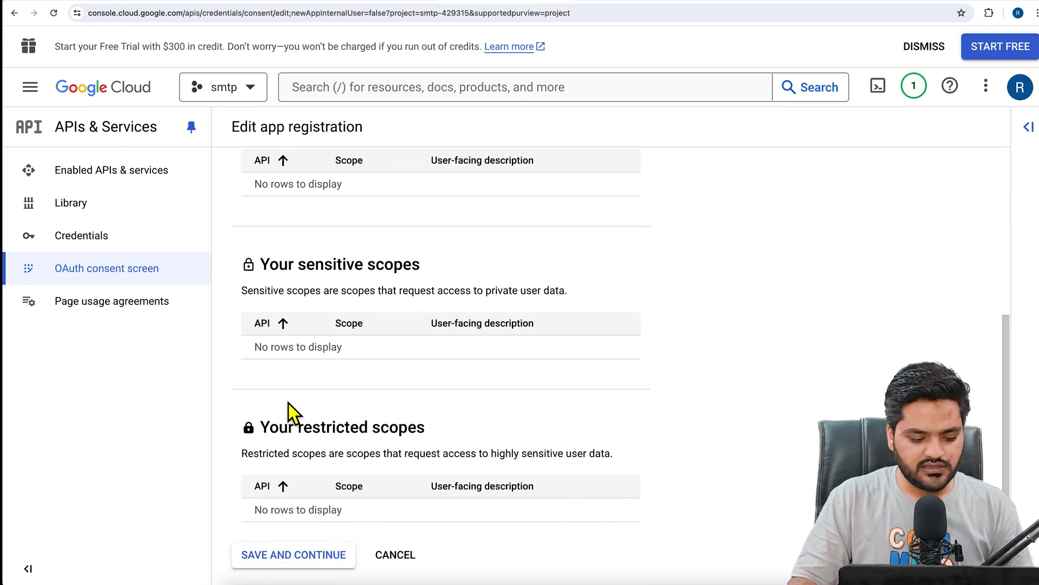
pyautogui.click(303, 563)
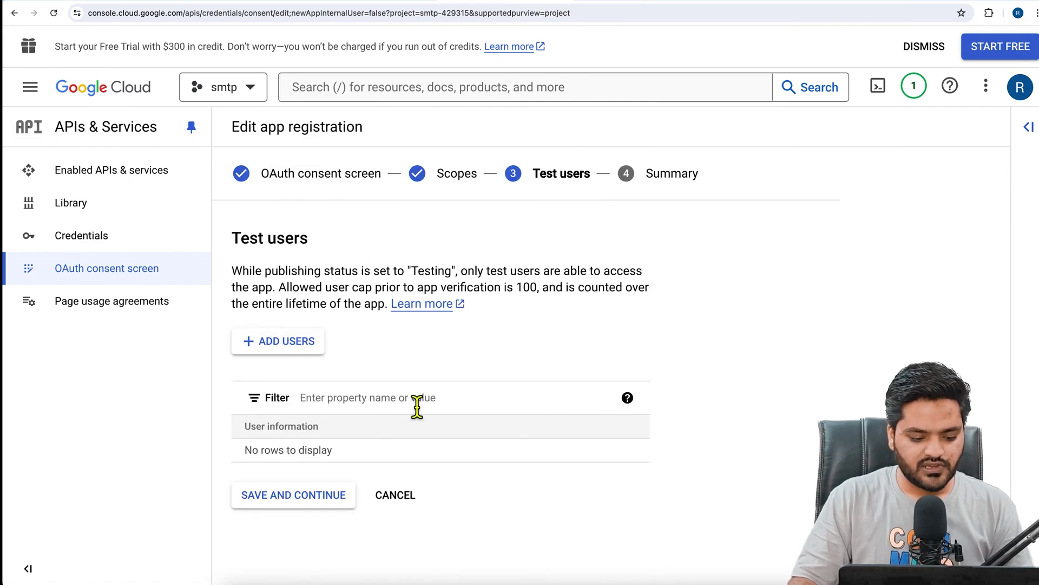
pyautogui.click(315, 501)
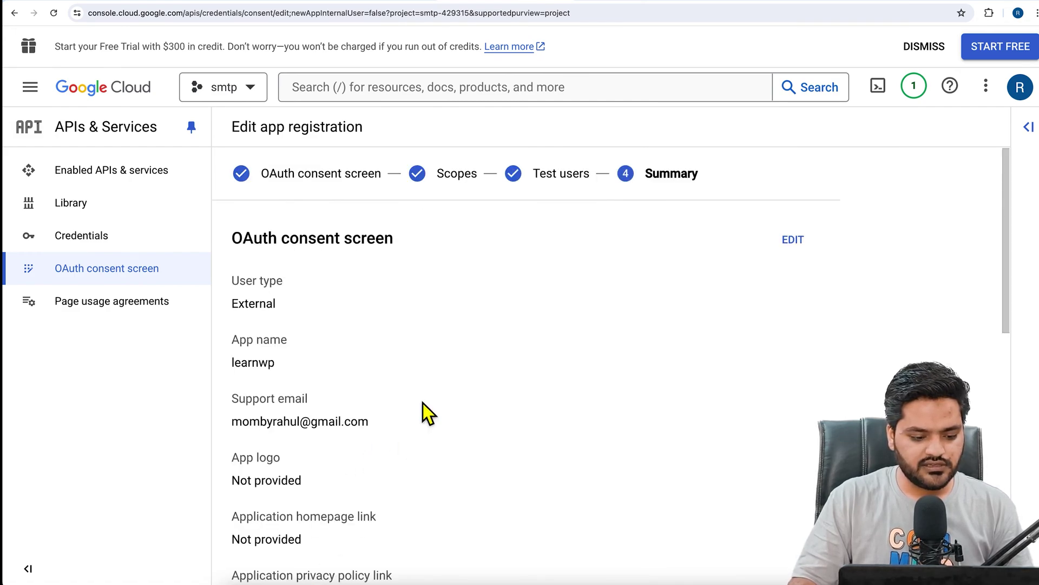
pyautogui.scroll(-10, 423, 403)
pyautogui.scroll(-3, 479, 387)
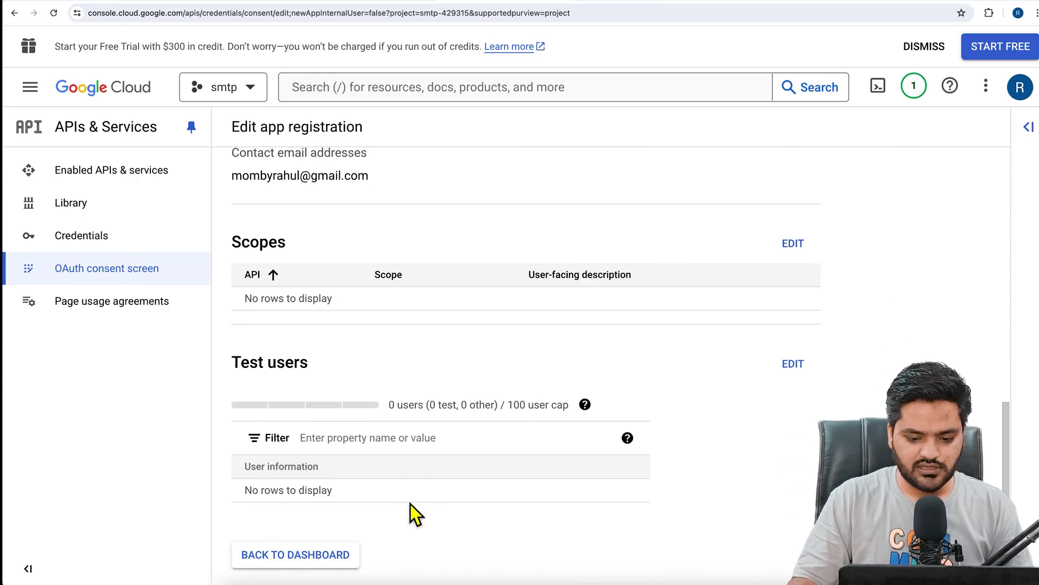
pyautogui.scroll(10, 411, 505)
pyautogui.scroll(-10, 411, 505)
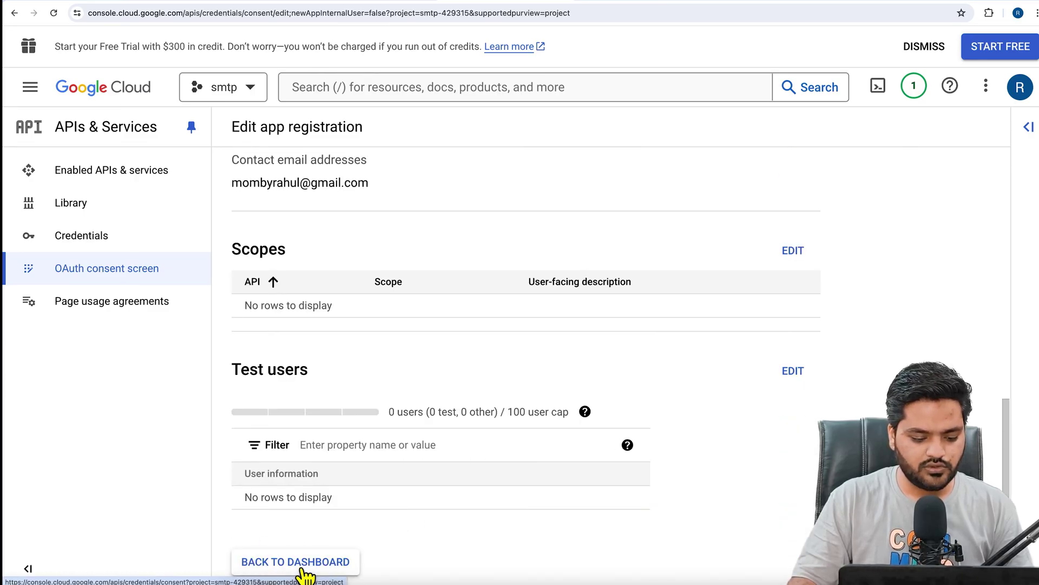
# Back on the OAuth consent dashboard, publish the app and confirm the push to production.
pyautogui.click(272, 563)
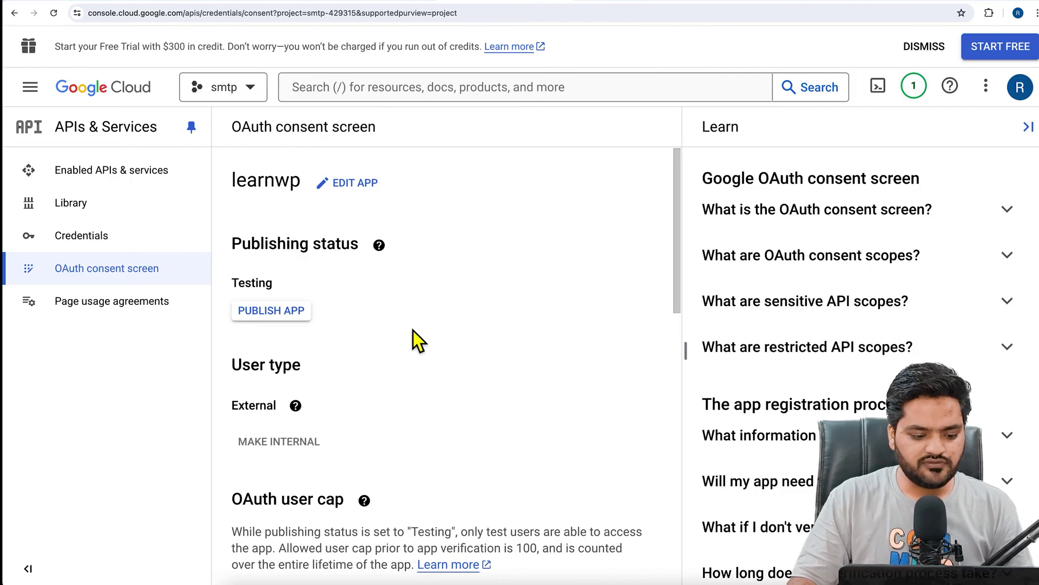
pyautogui.click(287, 319)
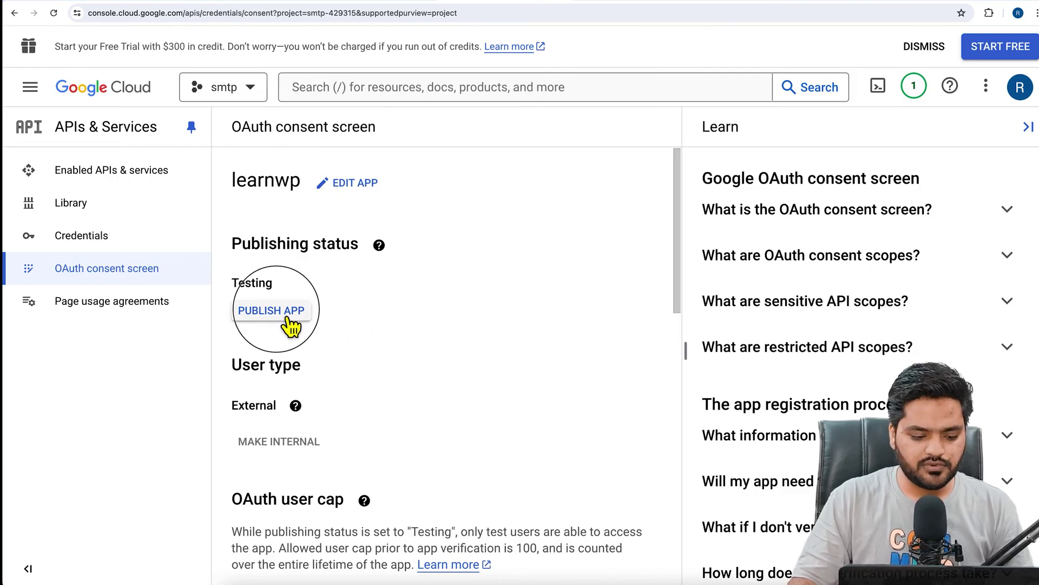
pyautogui.click(710, 408)
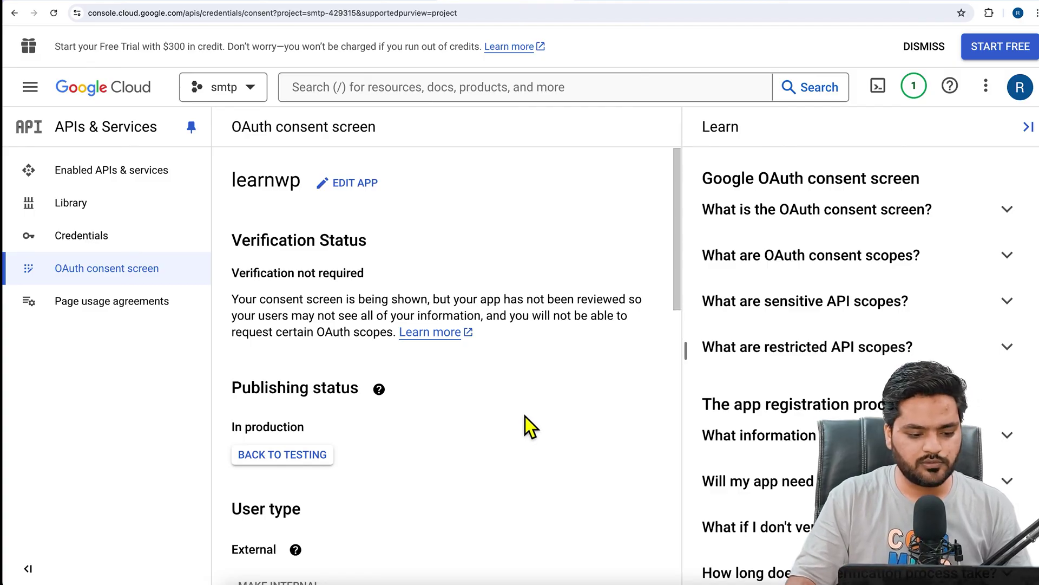
# Start a Web application OAuth client ID and add an authorized JavaScript origin entry.
pyautogui.click(132, 252)
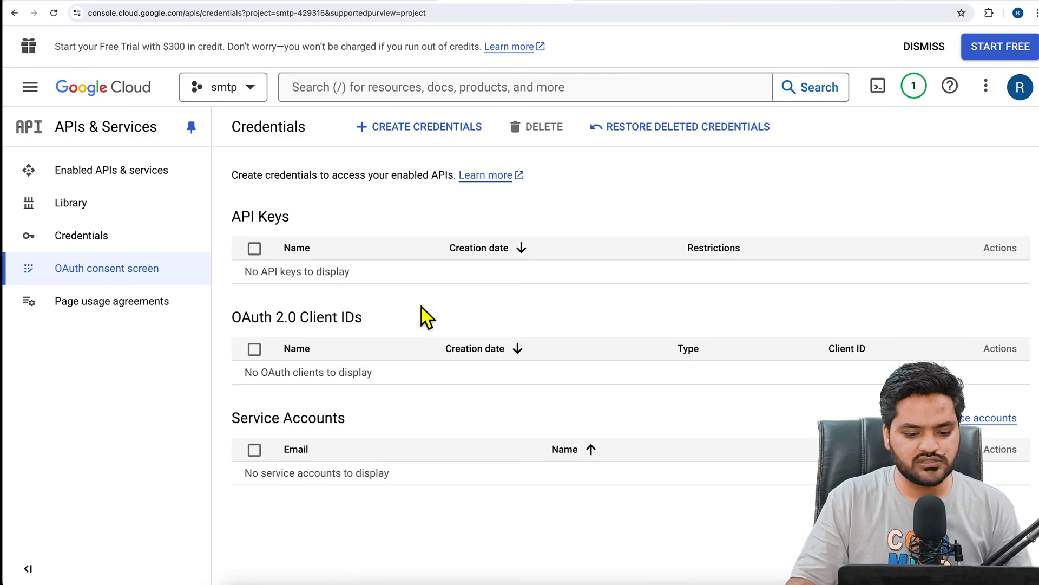
pyautogui.click(436, 141)
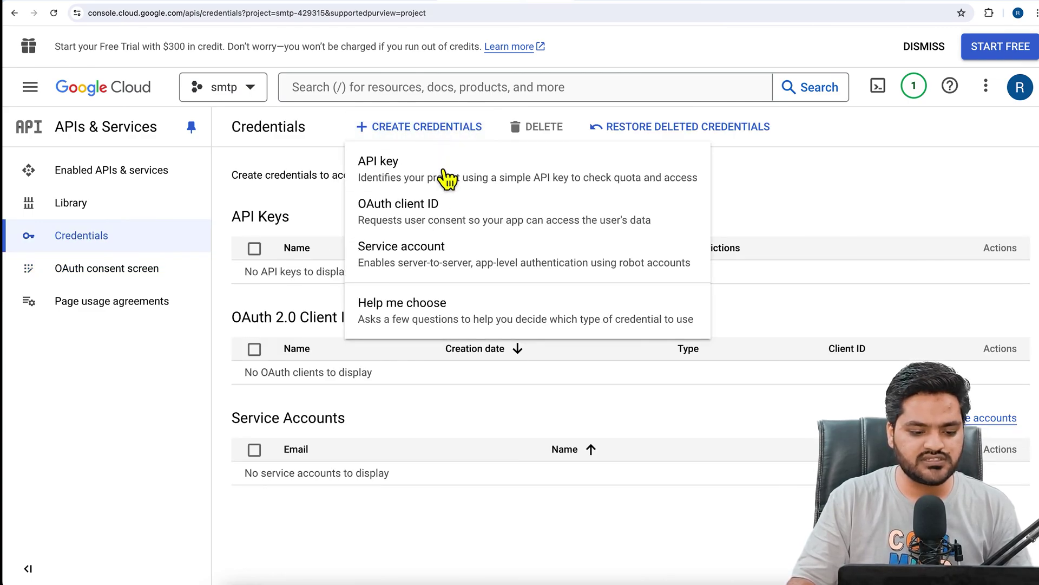
pyautogui.click(412, 228)
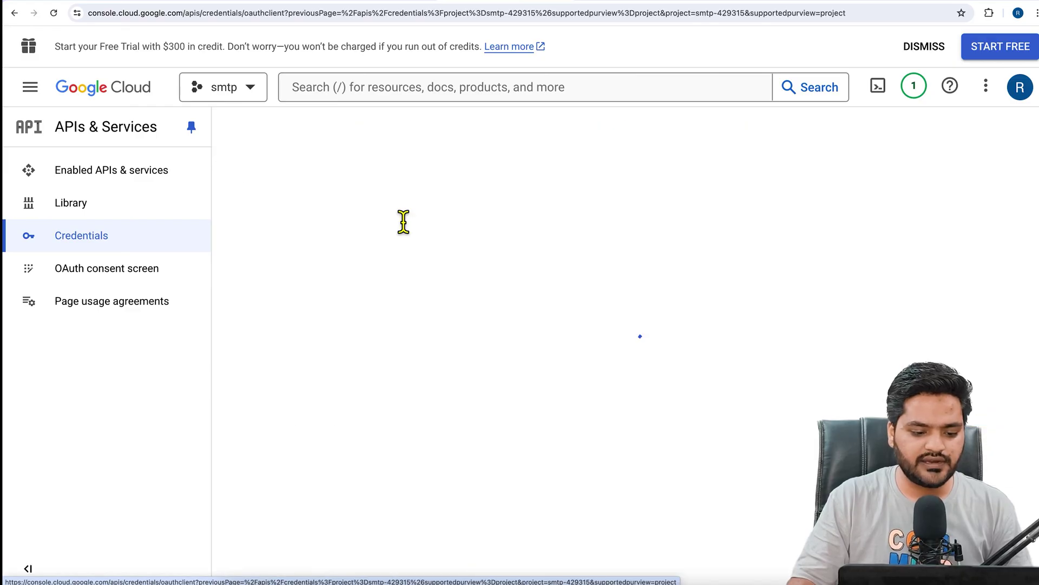
pyautogui.click(397, 261)
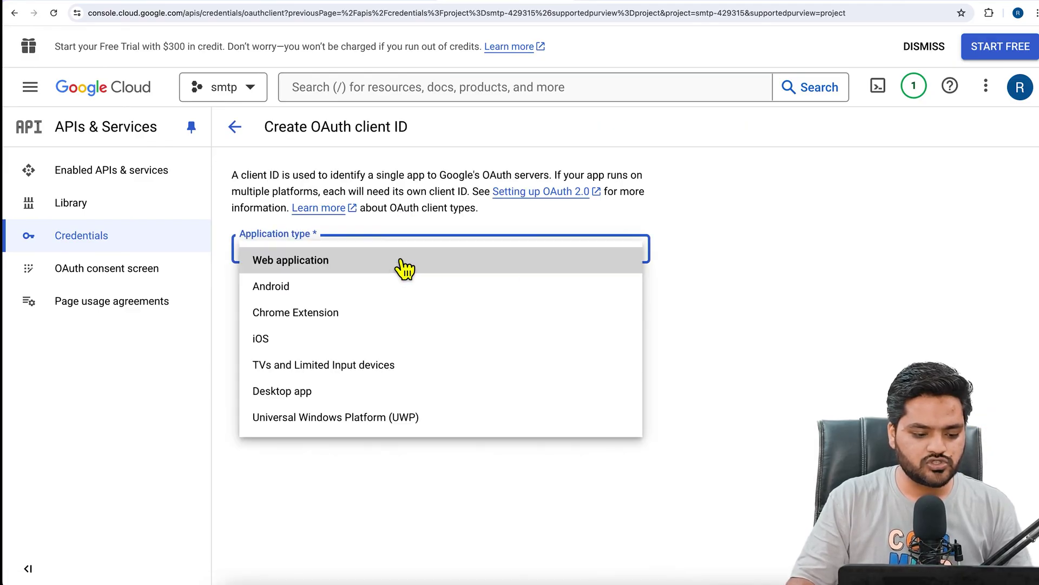
pyautogui.click(343, 271)
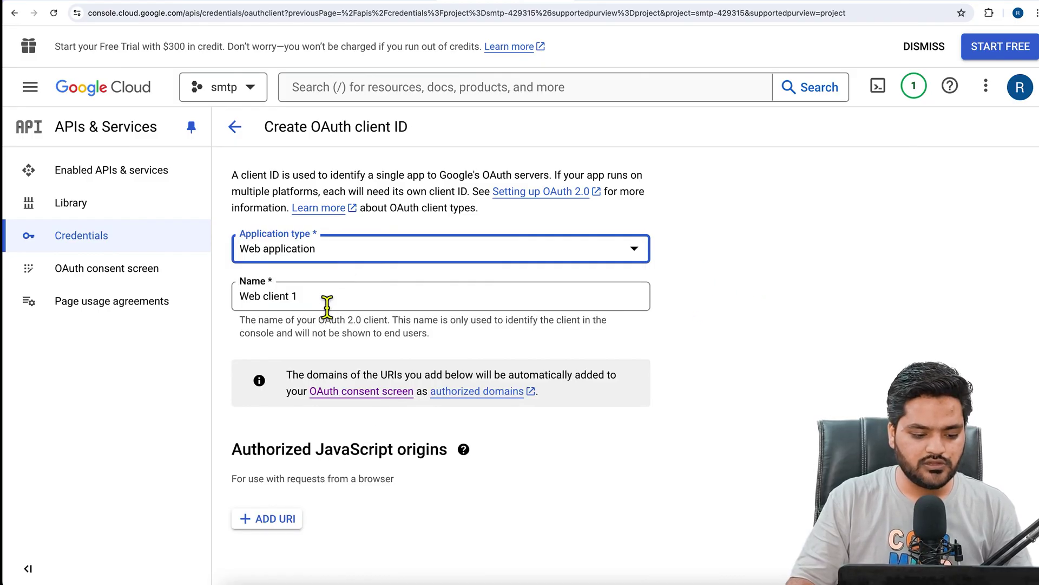
pyautogui.scroll(-4, 327, 306)
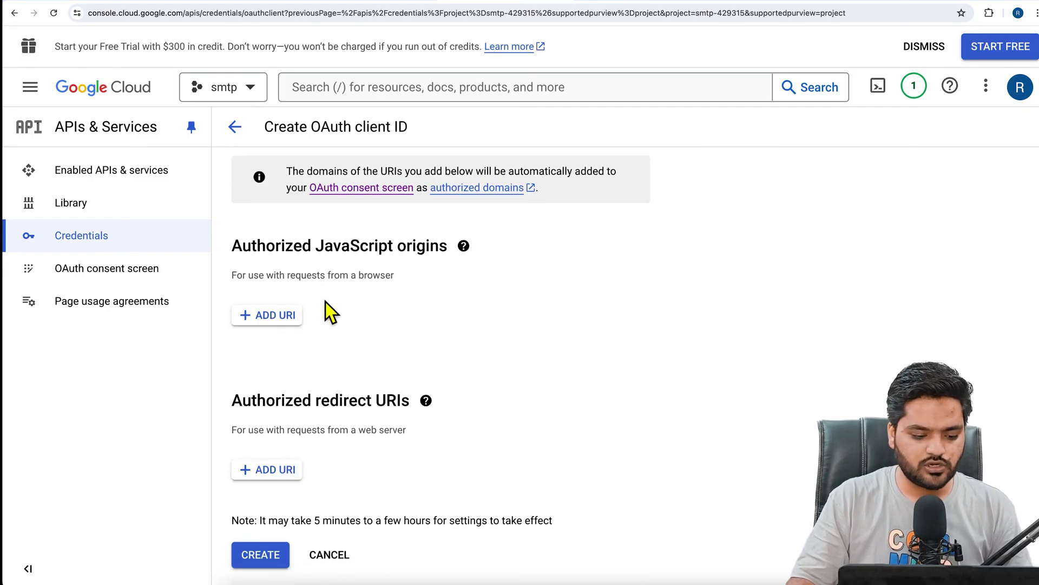
pyautogui.click(282, 319)
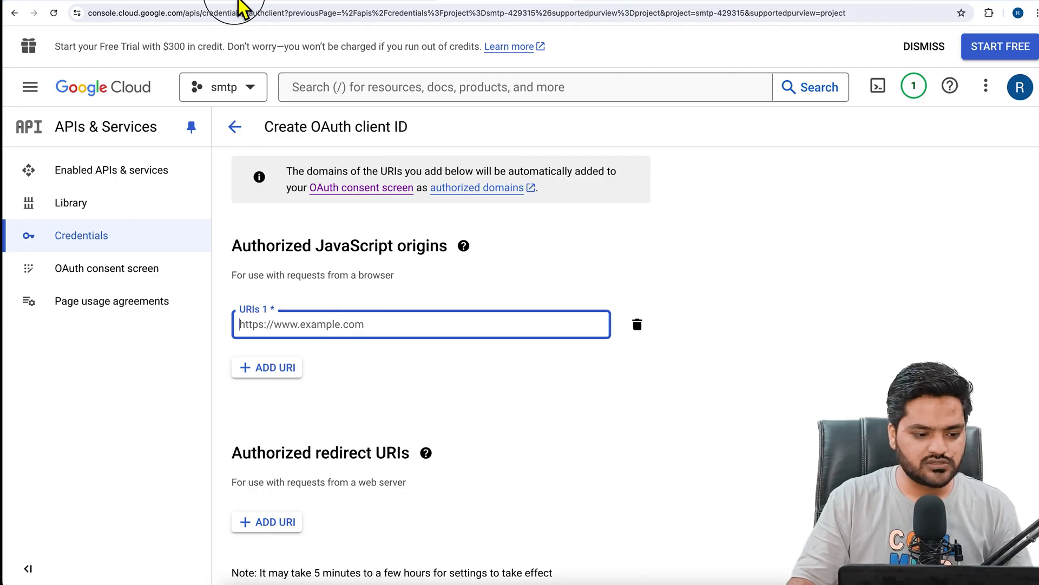
pyautogui.hotkey('ctrl', 'Tab')
pyautogui.click(139, 13)
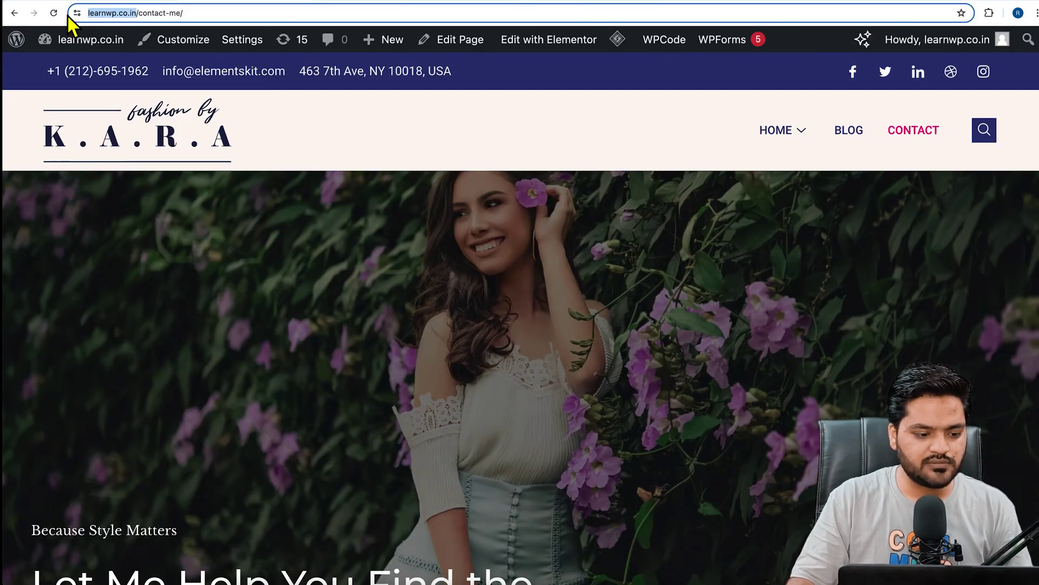
pyautogui.moveTo(87, 13); pyautogui.dragTo(163, 13)
pyautogui.rightClick(139, 13)
pyautogui.click(169, 106)
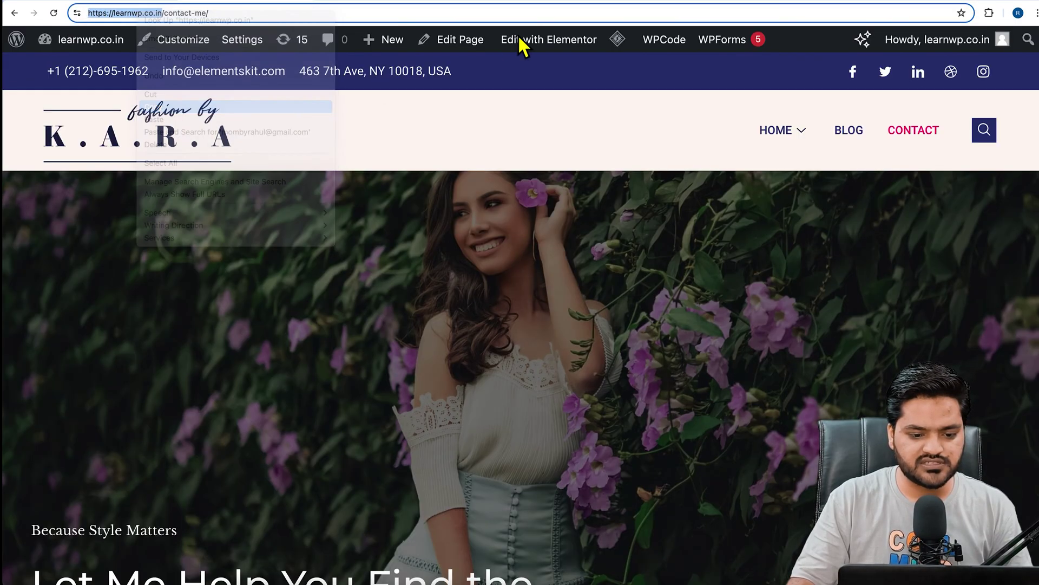
pyautogui.click(515, 6)
pyautogui.rightClick(344, 325)
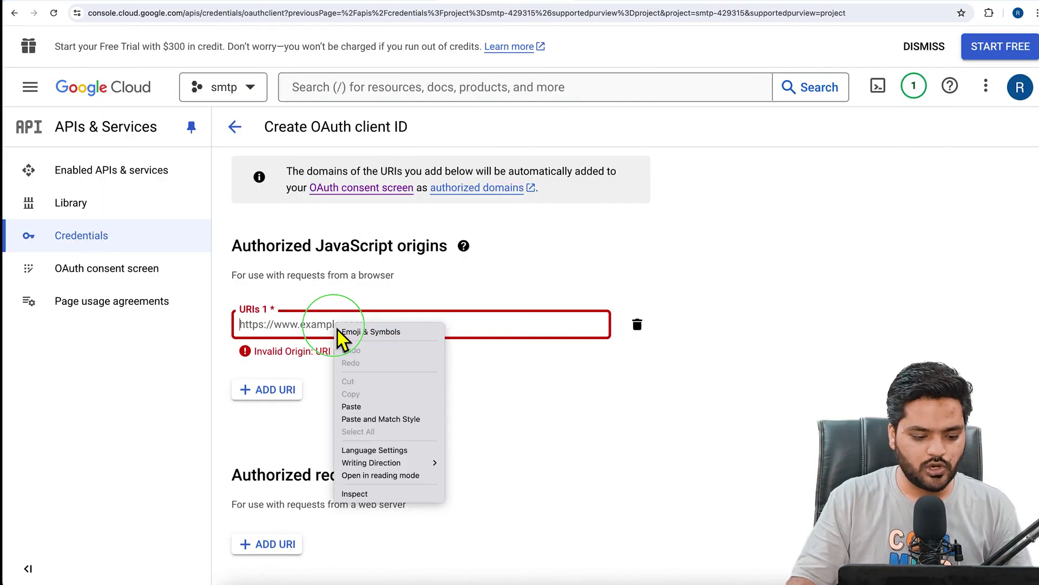
pyautogui.click(358, 407)
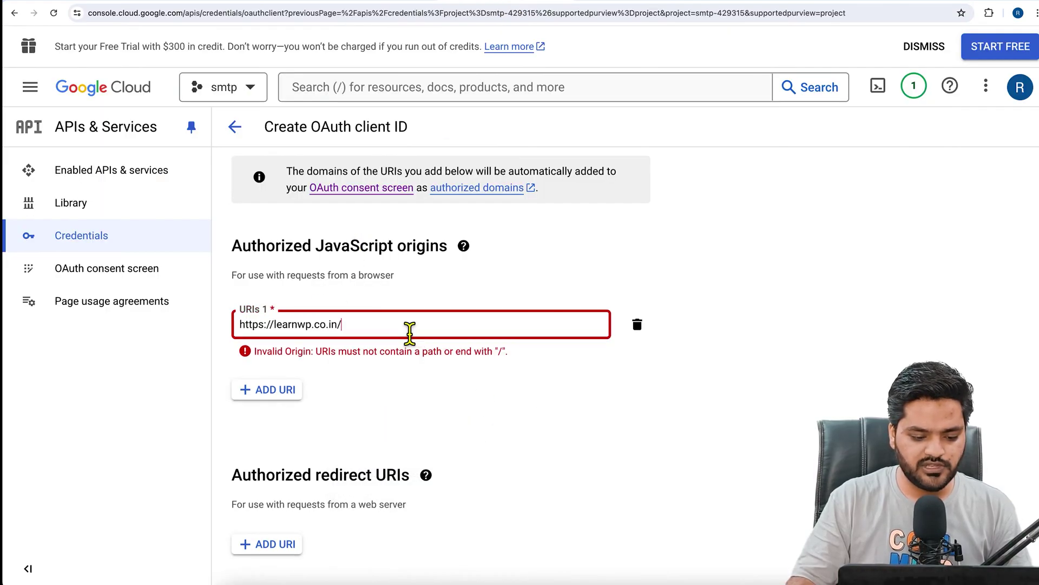
pyautogui.press('BackSpace')
pyautogui.click(461, 378)
pyautogui.scroll(-1, 462, 378)
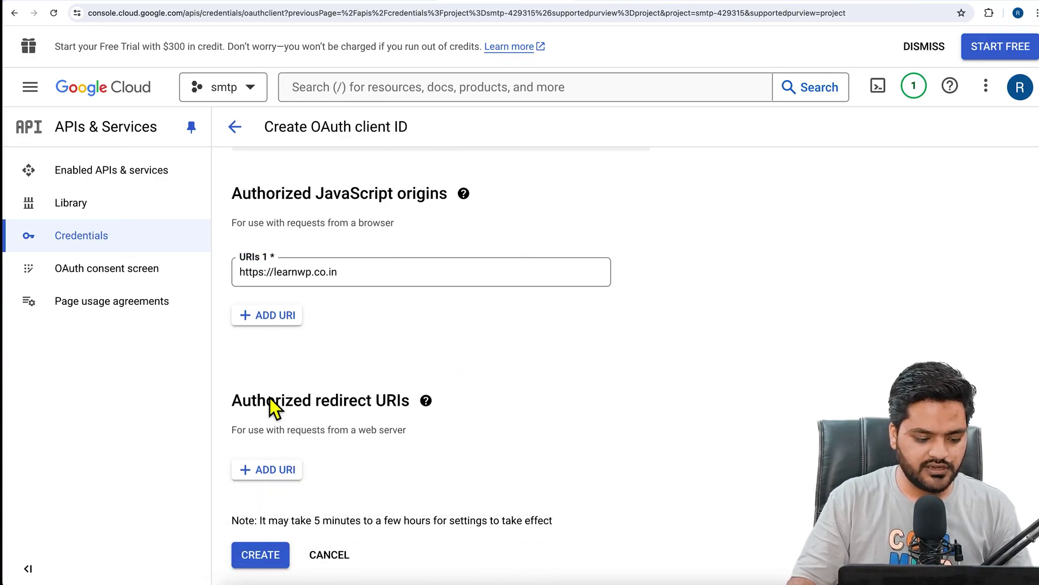
pyautogui.moveTo(239, 404); pyautogui.dragTo(397, 405)
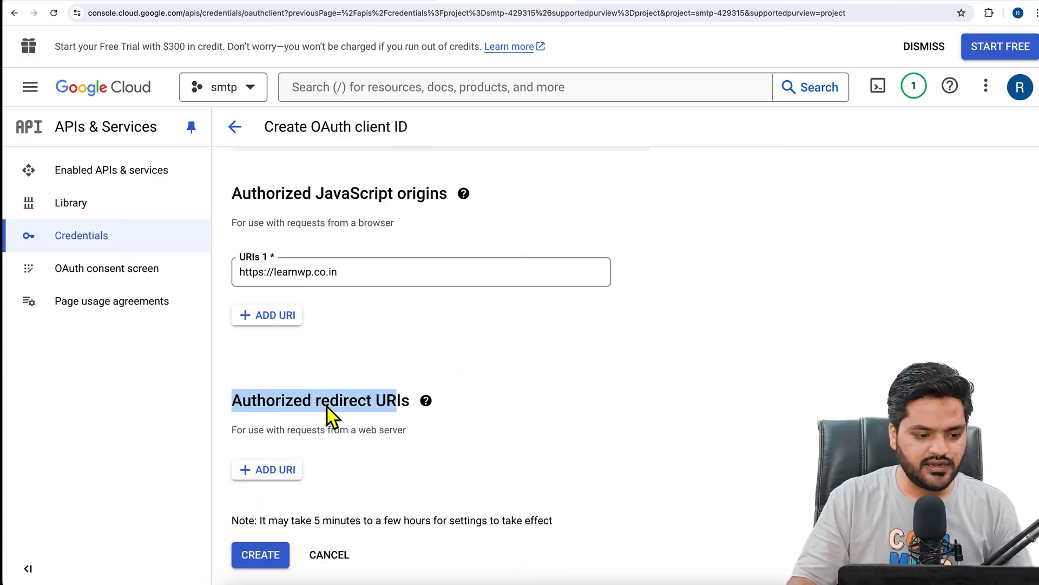
pyautogui.click(135, 3)
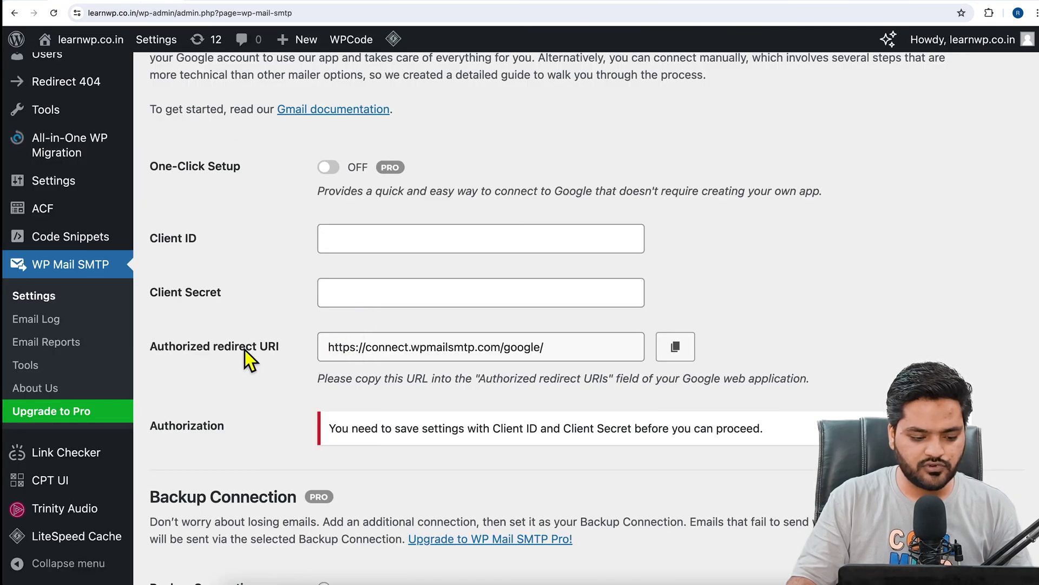
pyautogui.moveTo(158, 347); pyautogui.dragTo(269, 348)
pyautogui.click(675, 347)
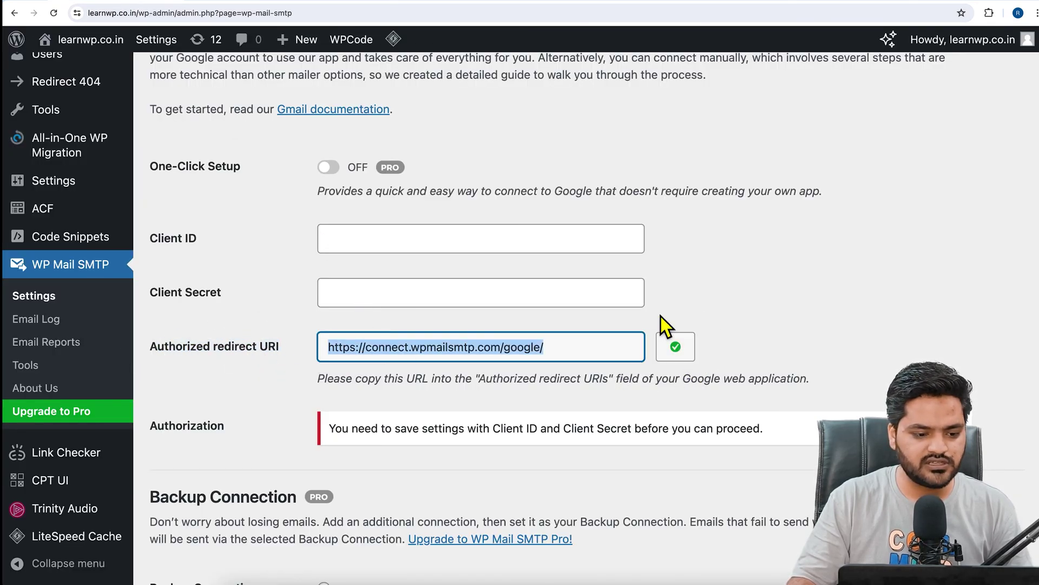
# Paste it as an authorized redirect URI in the Google Cloud form and create the OAuth client.
pyautogui.click(500, 4)
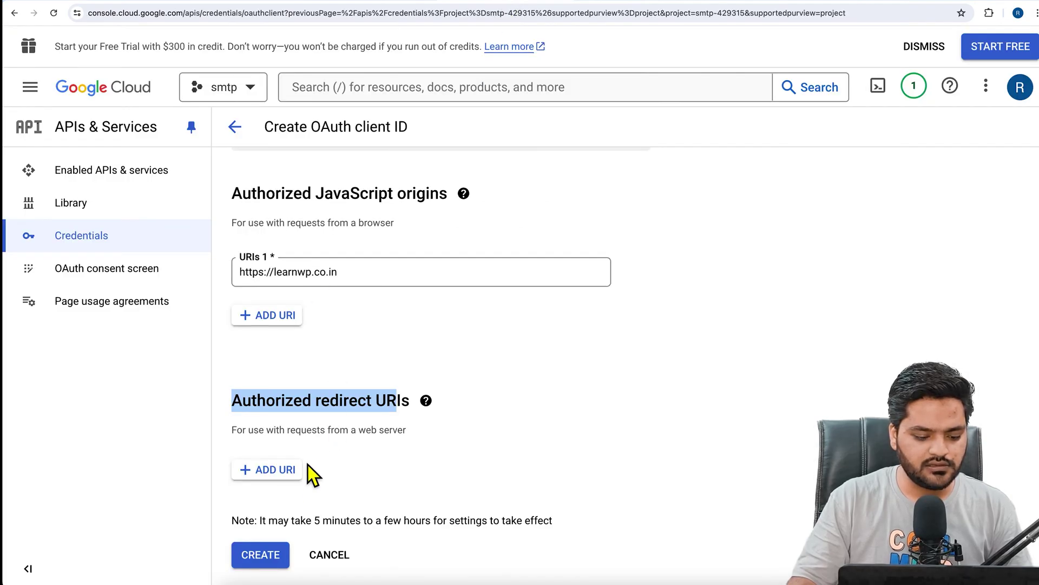
pyautogui.click(290, 470)
pyautogui.scroll(-1, 449, 444)
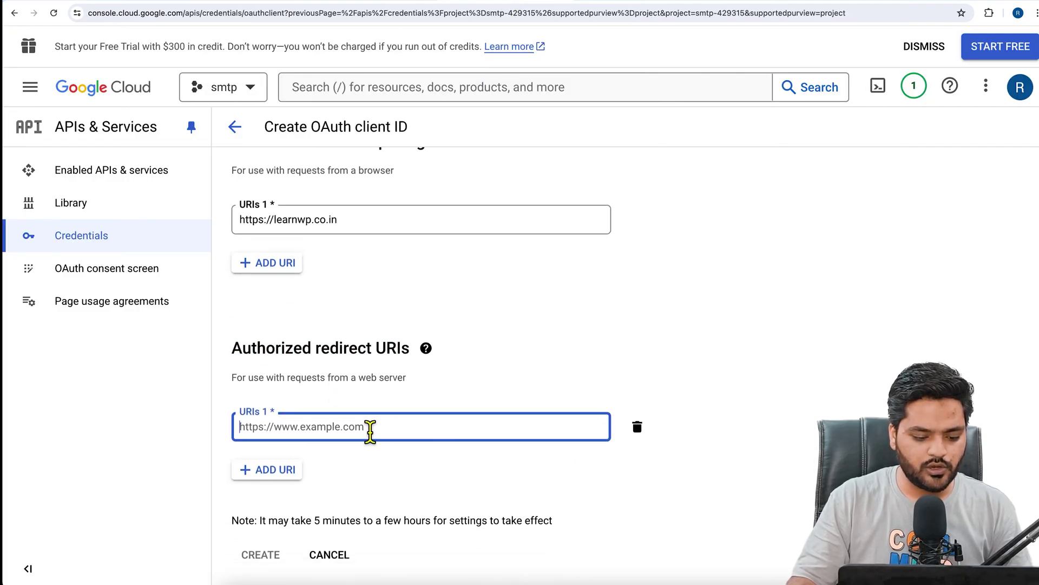
pyautogui.rightClick(370, 432)
pyautogui.click(399, 478)
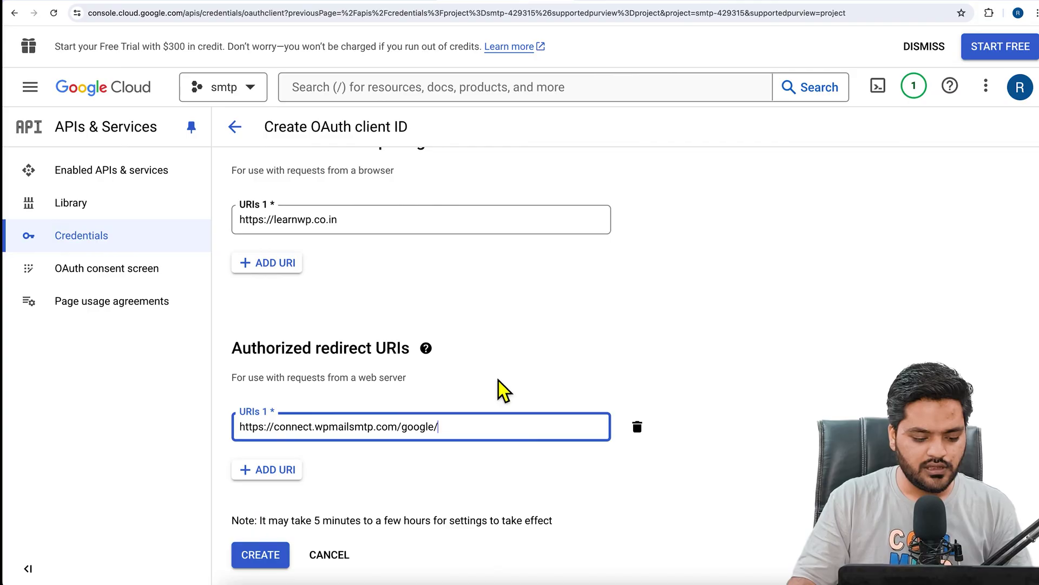
pyautogui.click(263, 557)
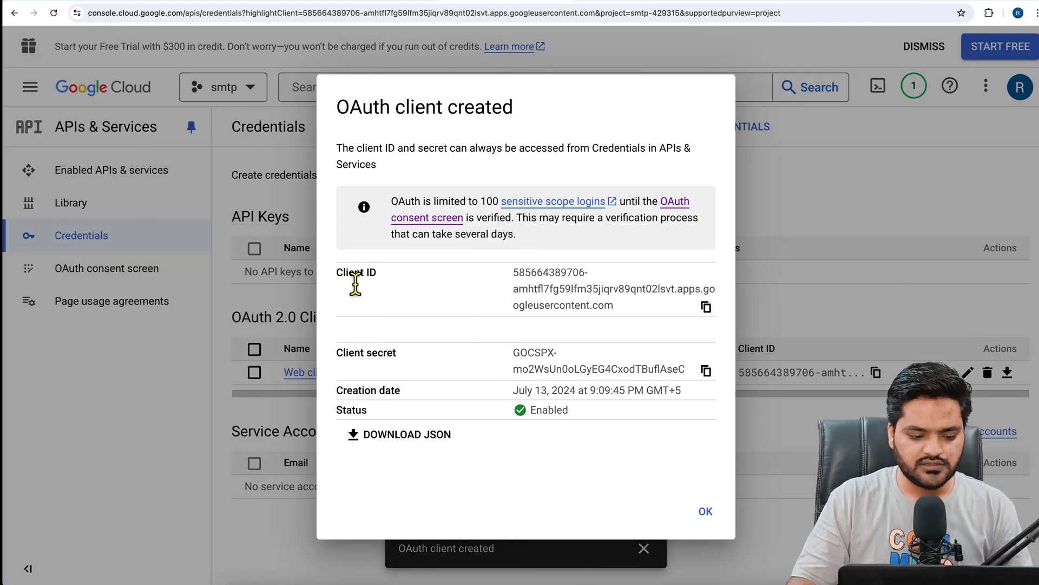
# Copy the new Google client ID into WP Mail SMTP's Client ID field.
pyautogui.tripleClick(357, 274)
pyautogui.doubleClick(355, 353)
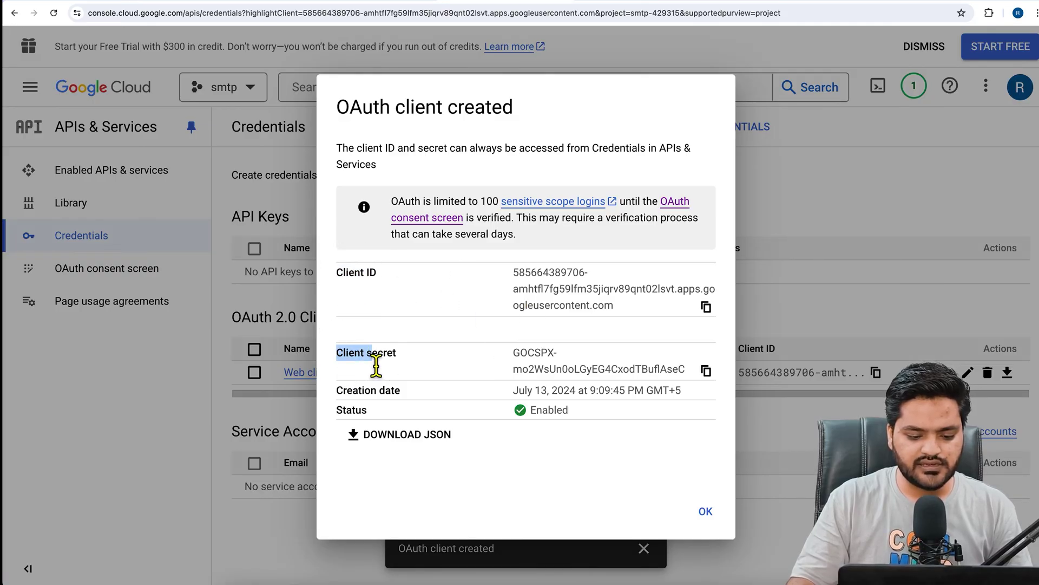
pyautogui.click(707, 308)
pyautogui.click(119, 2)
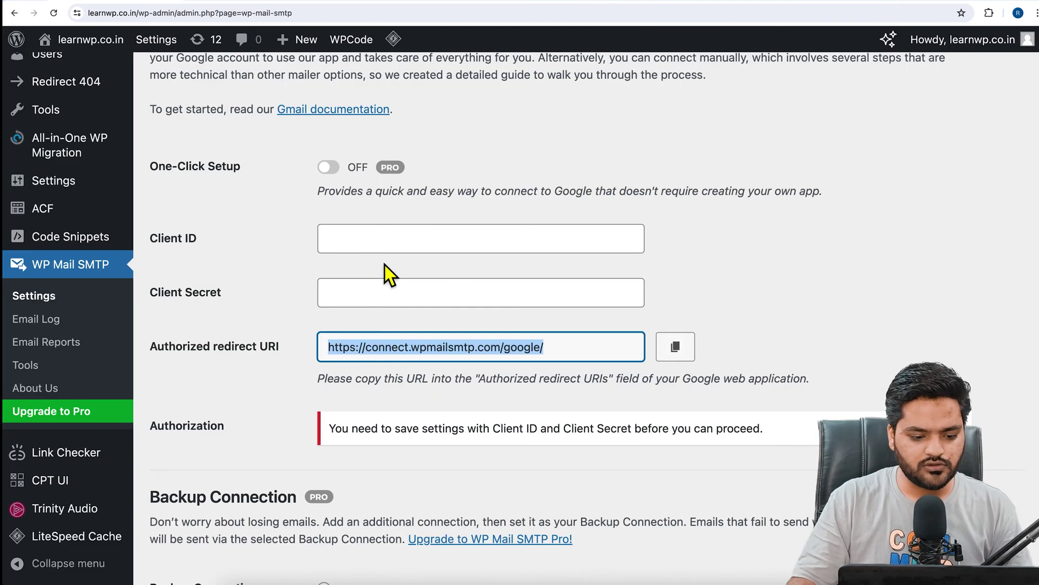
pyautogui.rightClick(394, 249)
pyautogui.click(424, 324)
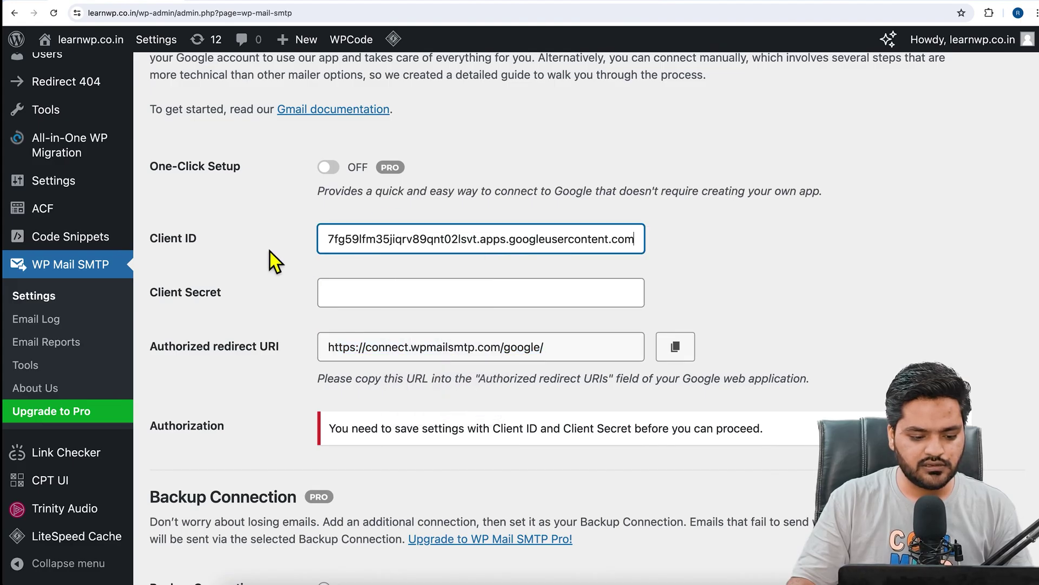
pyautogui.click(269, 252)
# Paste the Google client secret into the Client Secret field and save the WP Mail SMTP settings.
pyautogui.click(518, 4)
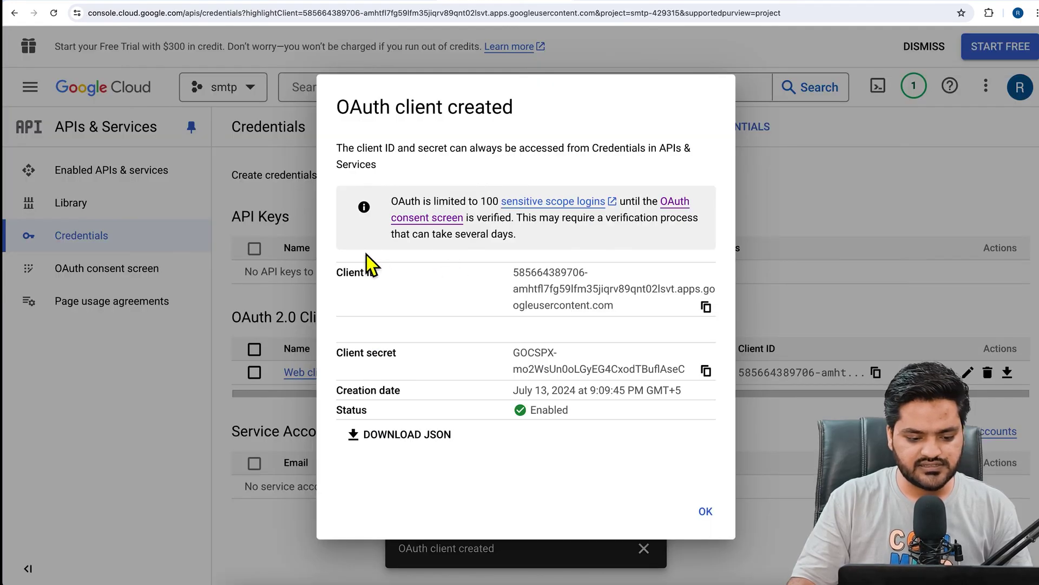
pyautogui.click(715, 379)
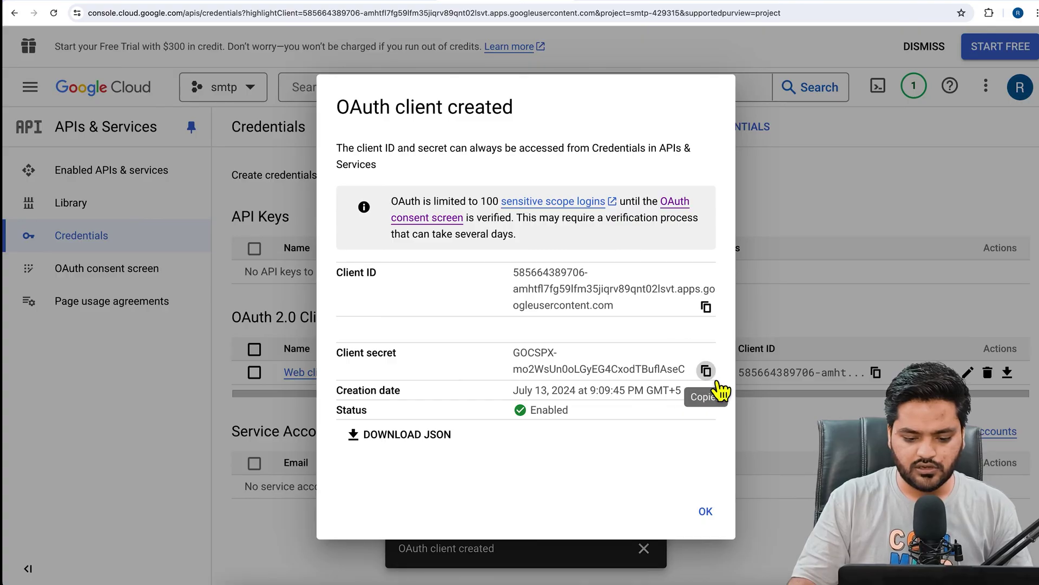
pyautogui.click(121, 6)
pyautogui.rightClick(368, 292)
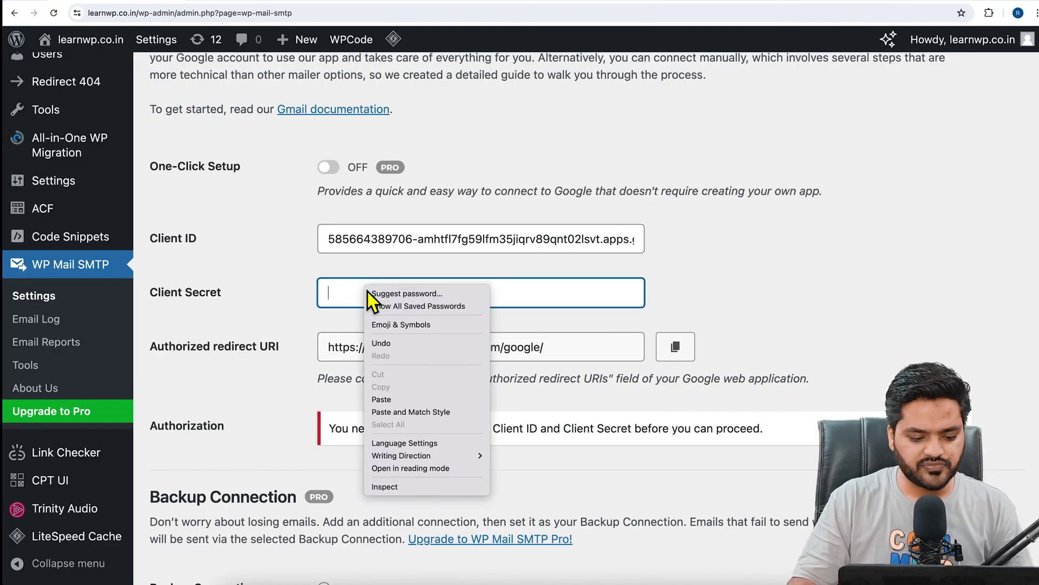
pyautogui.click(395, 399)
pyautogui.scroll(-2, 290, 417)
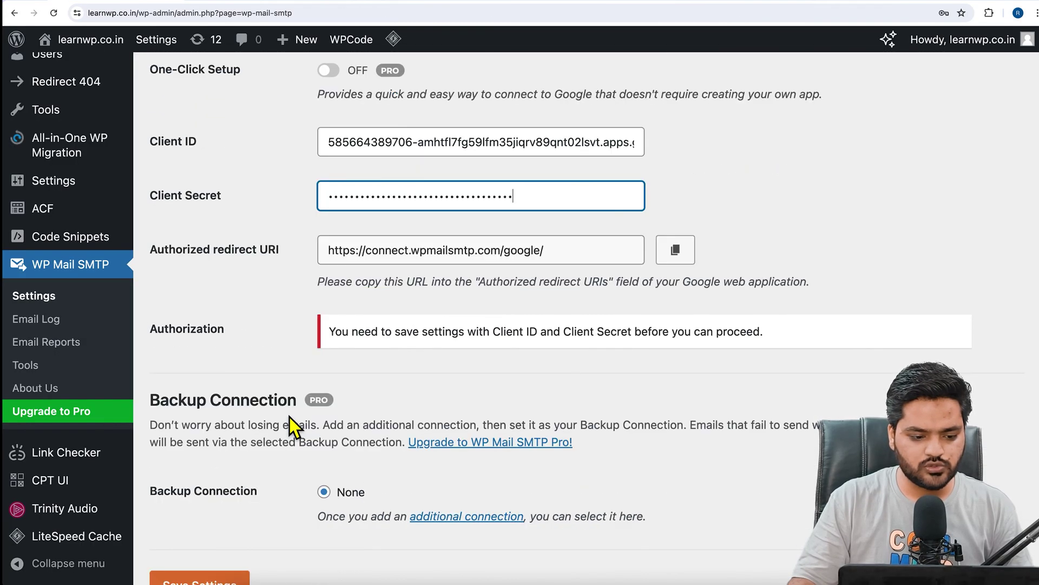
pyautogui.scroll(-4, 291, 417)
pyautogui.click(215, 333)
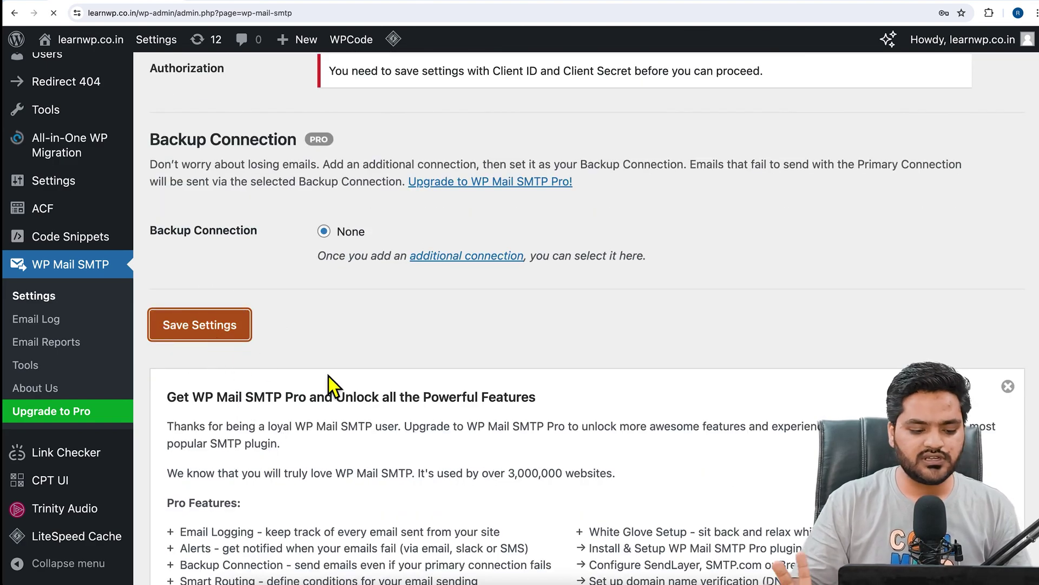
pyautogui.scroll(-10, 319, 375)
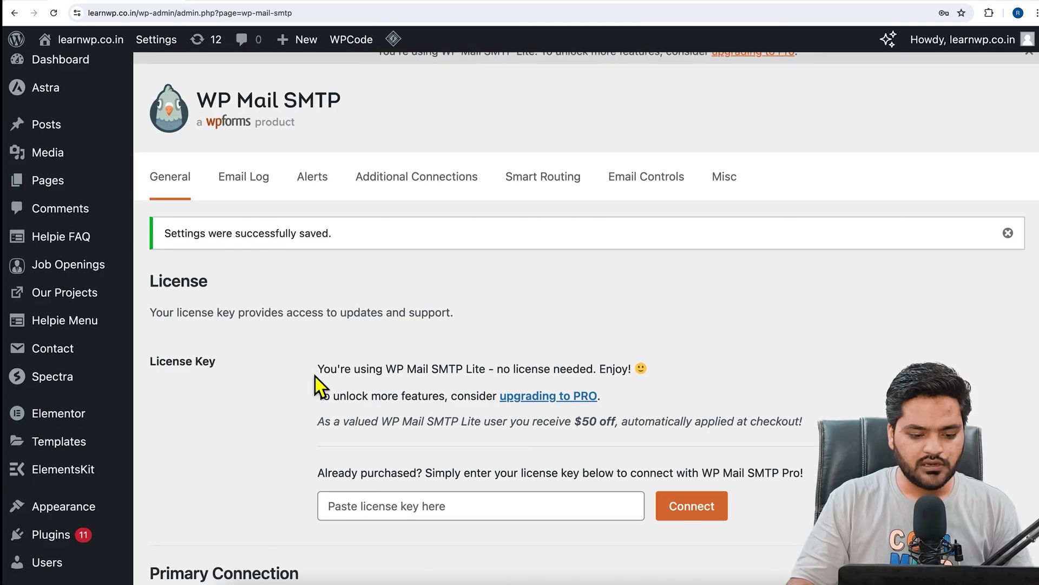
pyautogui.scroll(-20, 300, 365)
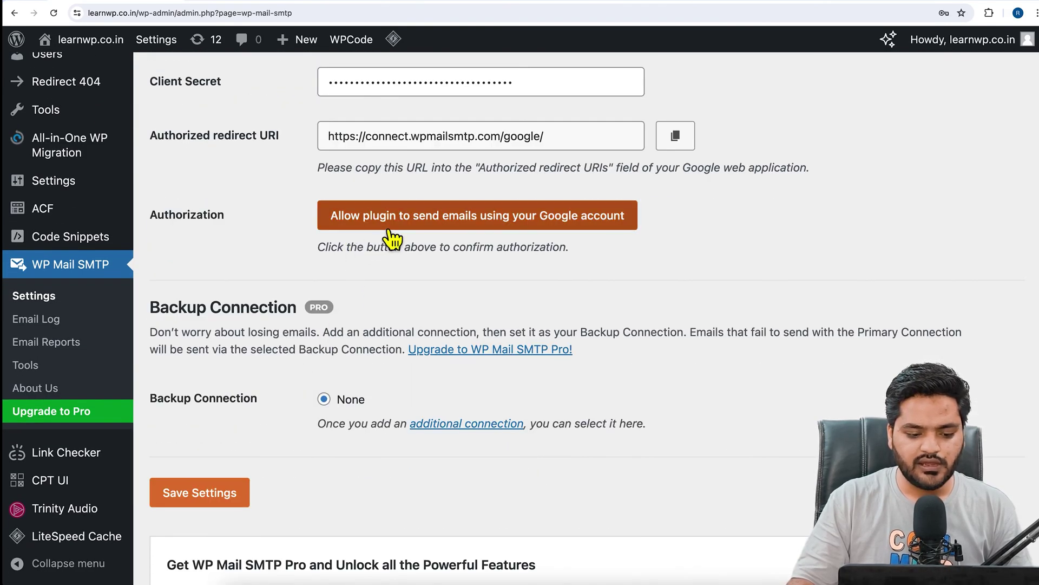
# Authorize the plugin with the chosen Google account, proceeding past the unverified-app warning to wpmailsmtp.com.
pyautogui.click(487, 234)
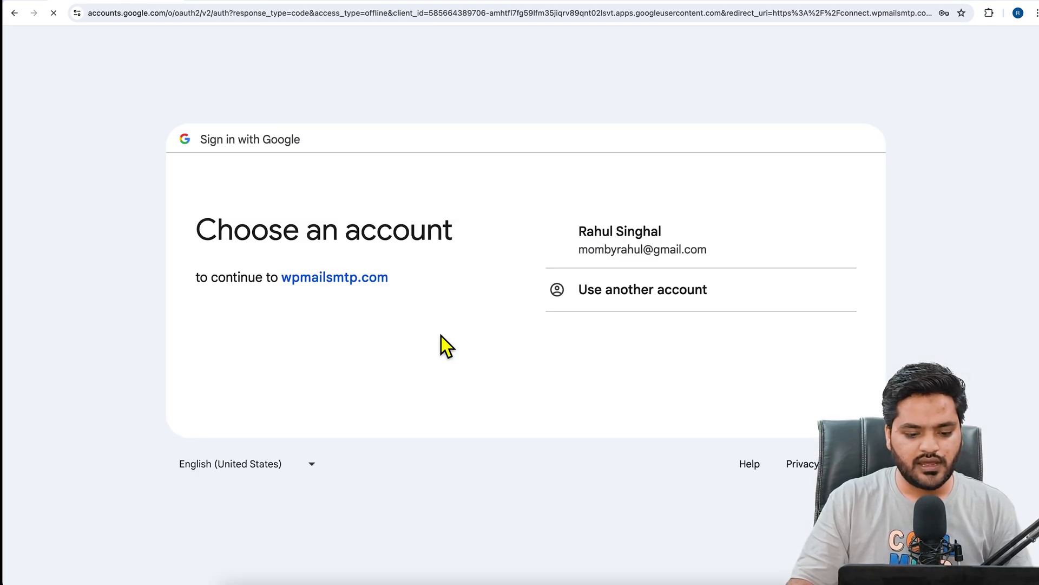
pyautogui.click(712, 251)
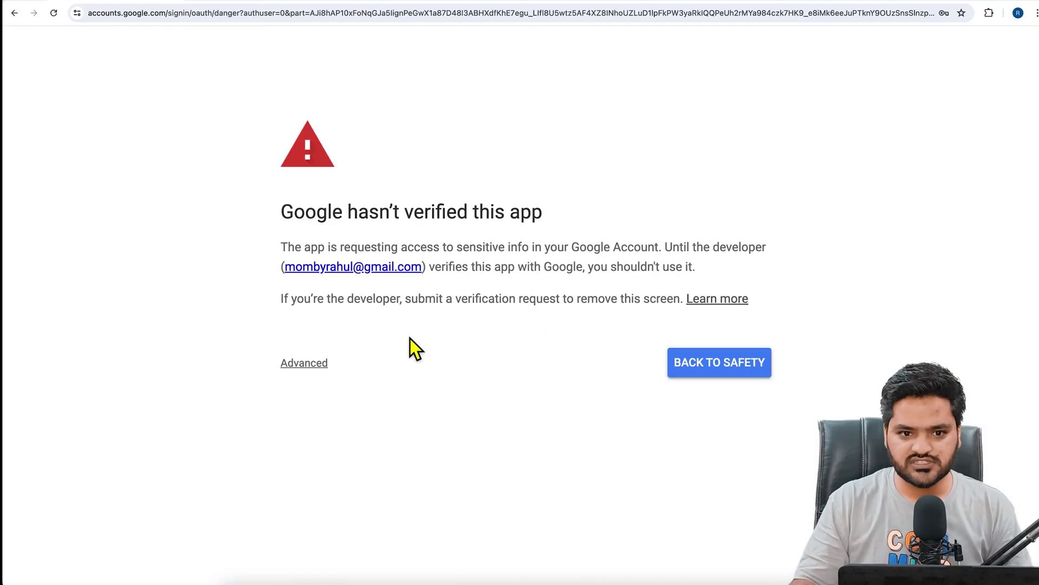
pyautogui.moveTo(279, 217); pyautogui.dragTo(507, 228)
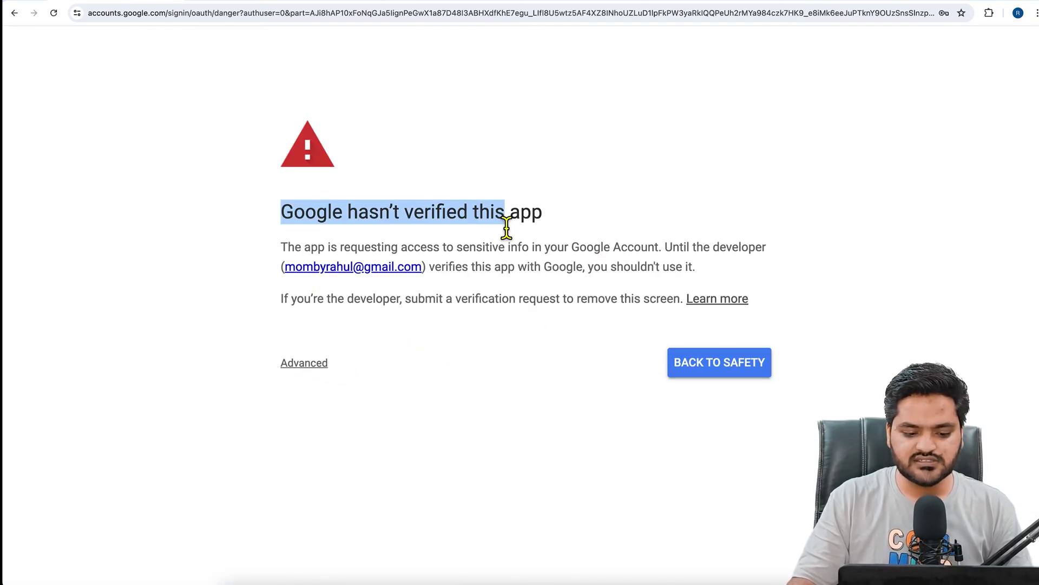
pyautogui.click(306, 364)
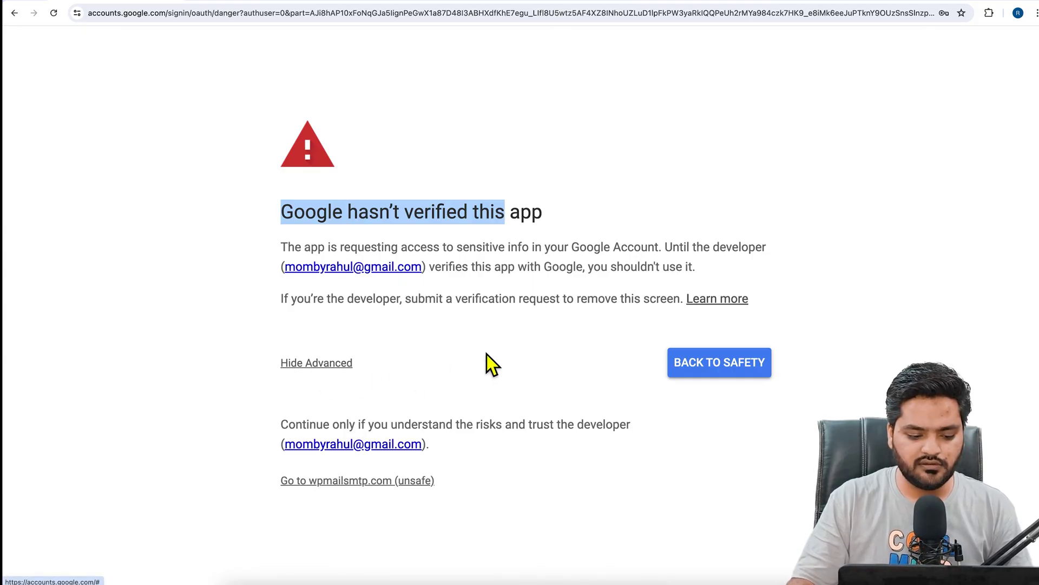
pyautogui.click(364, 482)
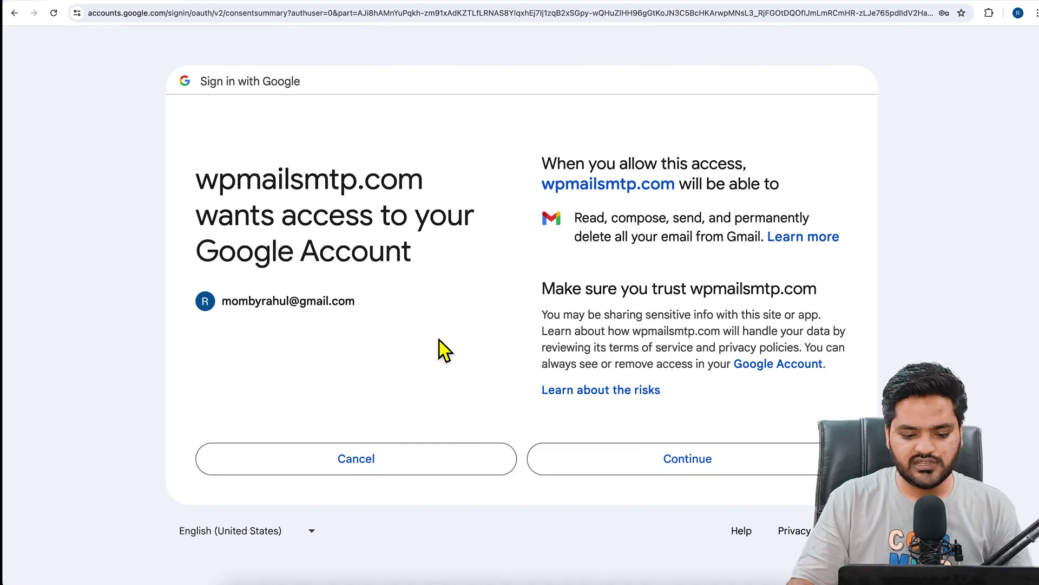
pyautogui.click(693, 465)
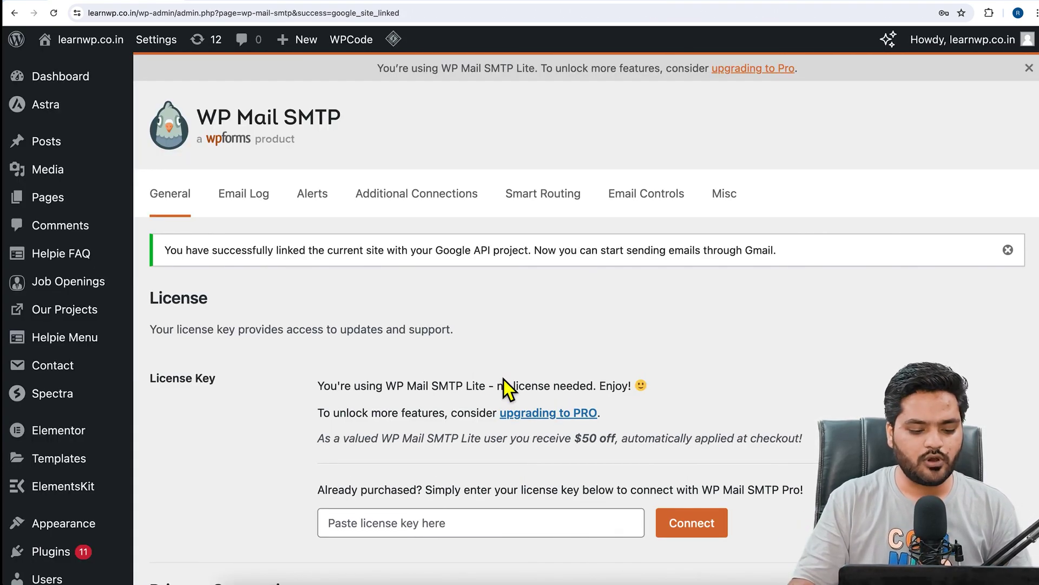
pyautogui.scroll(-15, 503, 379)
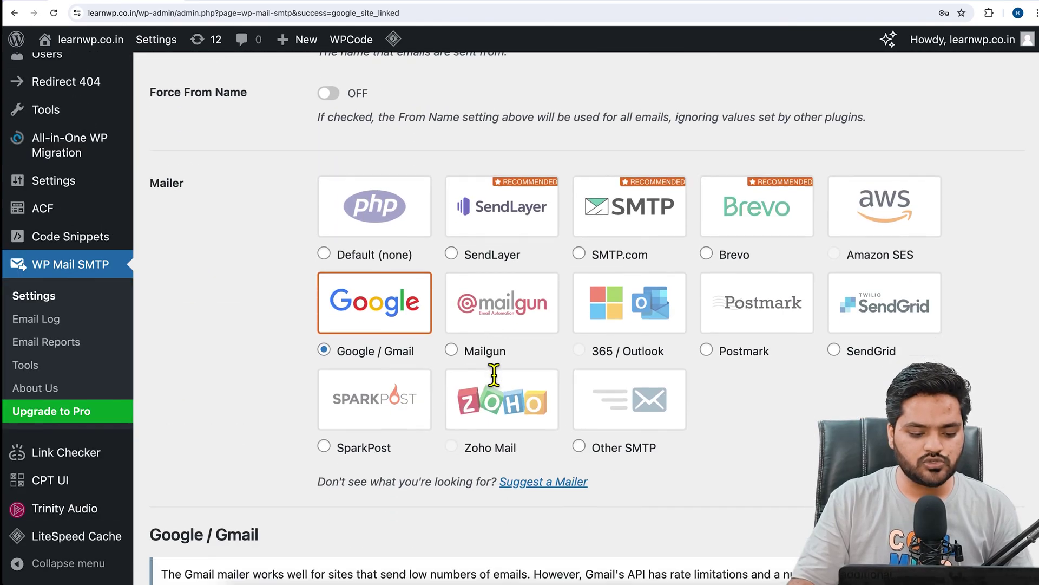
pyautogui.scroll(-15, 493, 374)
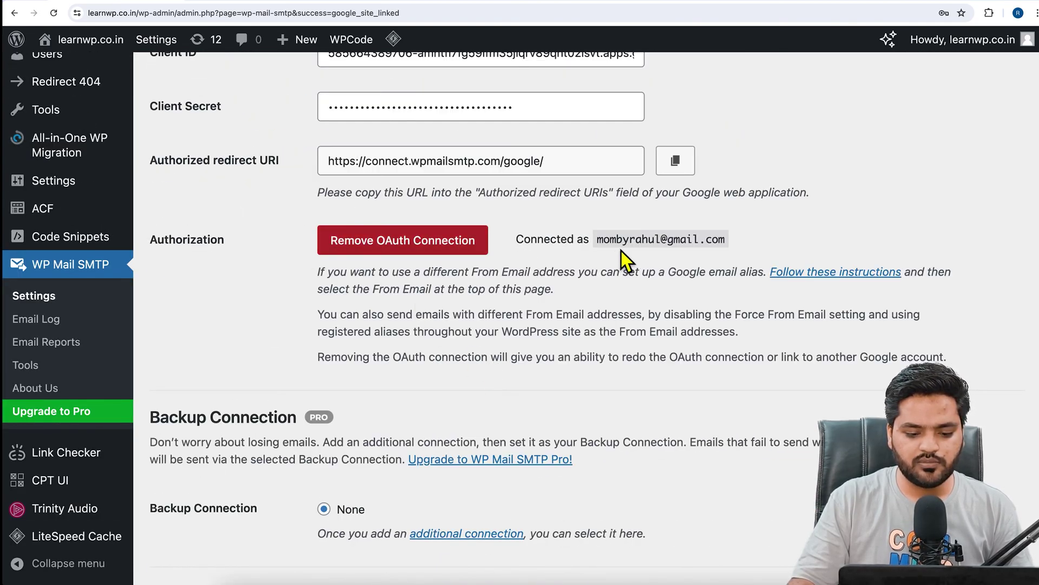
pyautogui.moveTo(517, 241); pyautogui.dragTo(788, 250)
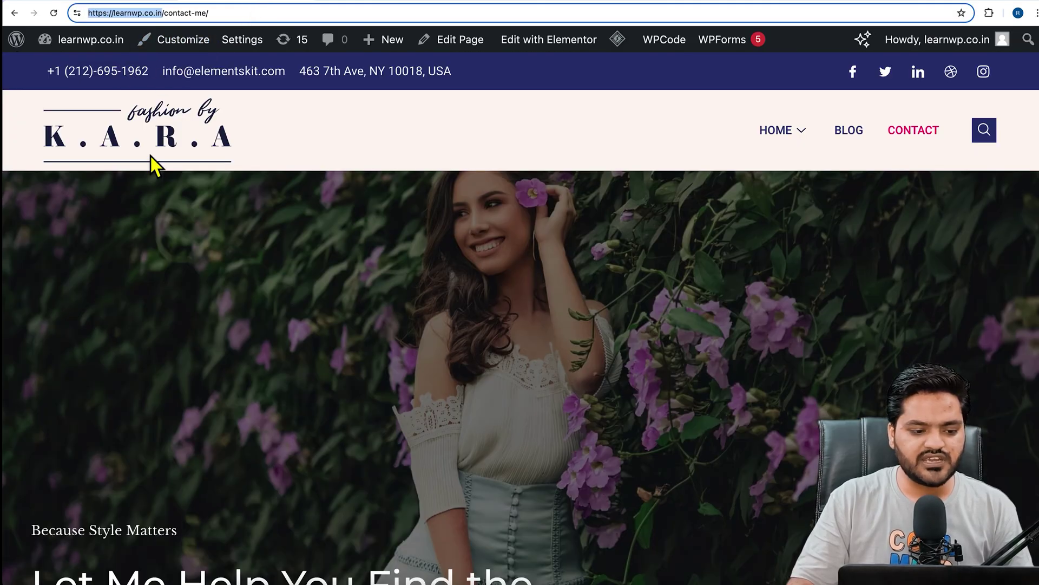
# Reload the contact page and autofill Your Name, Your Email and Mobile Number with saved test values.
pyautogui.click(54, 12)
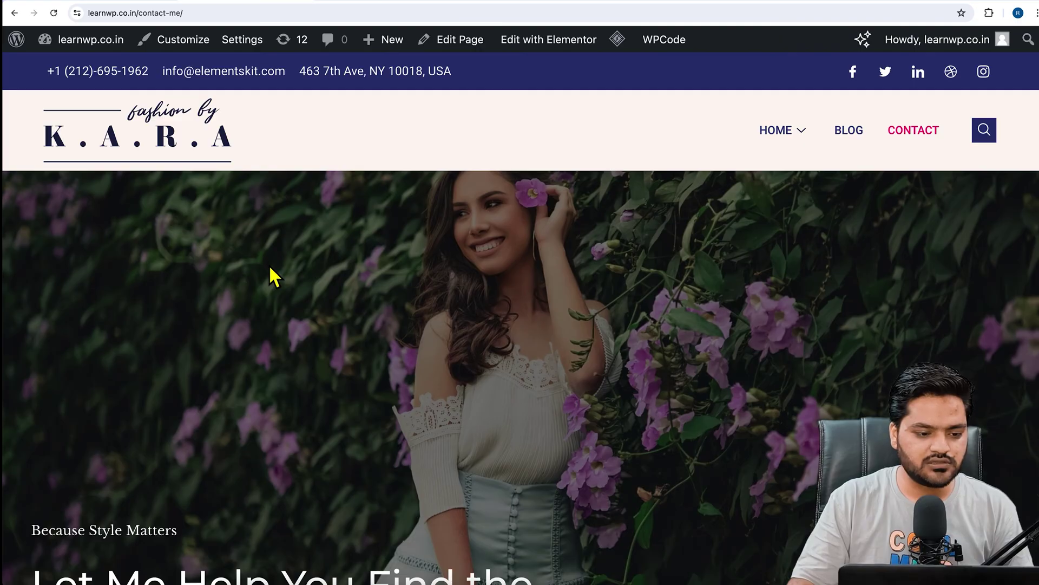
pyautogui.scroll(-3, 269, 265)
pyautogui.scroll(-10, 269, 264)
pyautogui.click(193, 186)
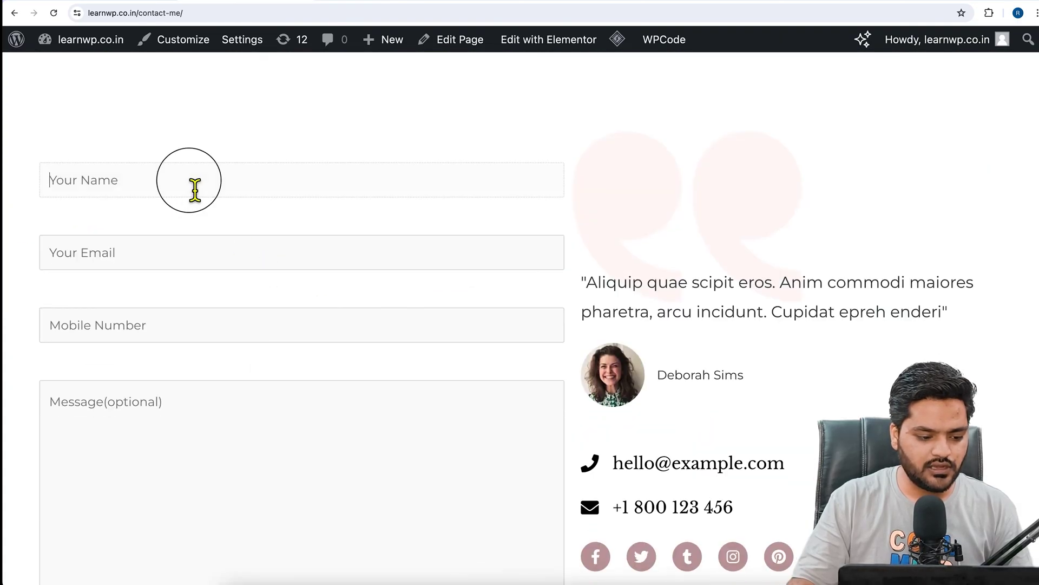
pyautogui.click(172, 216)
pyautogui.click(137, 258)
pyautogui.click(125, 294)
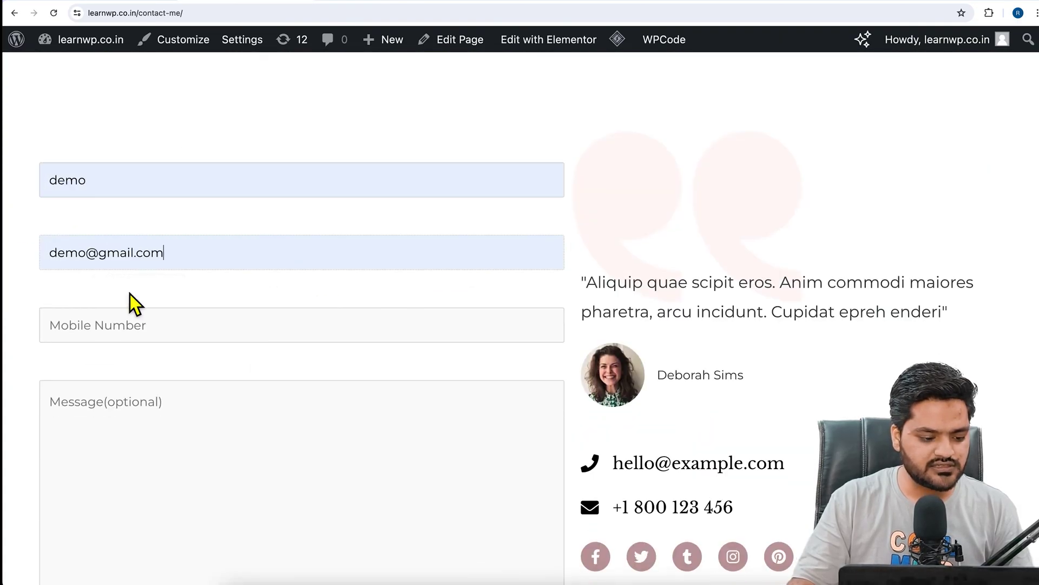
pyautogui.click(100, 338)
pyautogui.click(116, 379)
# Enter the message 'der' and submit the contact form.
pyautogui.scroll(-5, 172, 334)
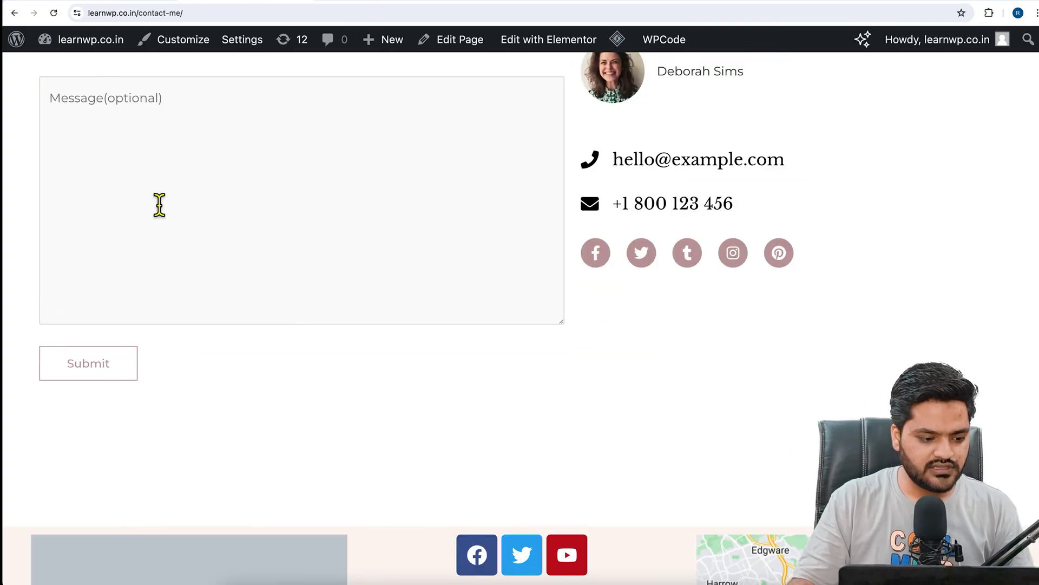
pyautogui.click(149, 165)
pyautogui.write('der')
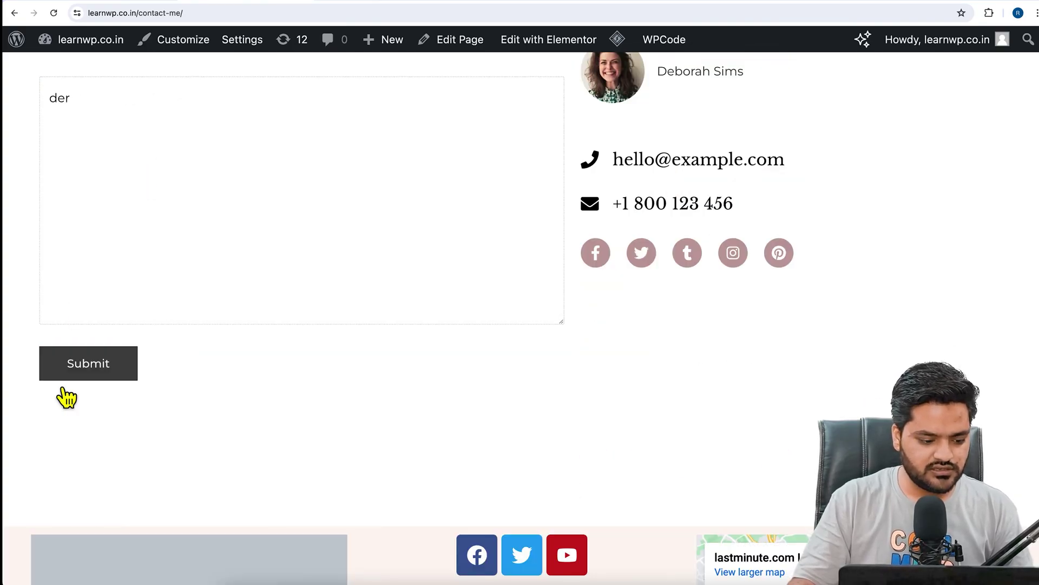
pyautogui.click(99, 383)
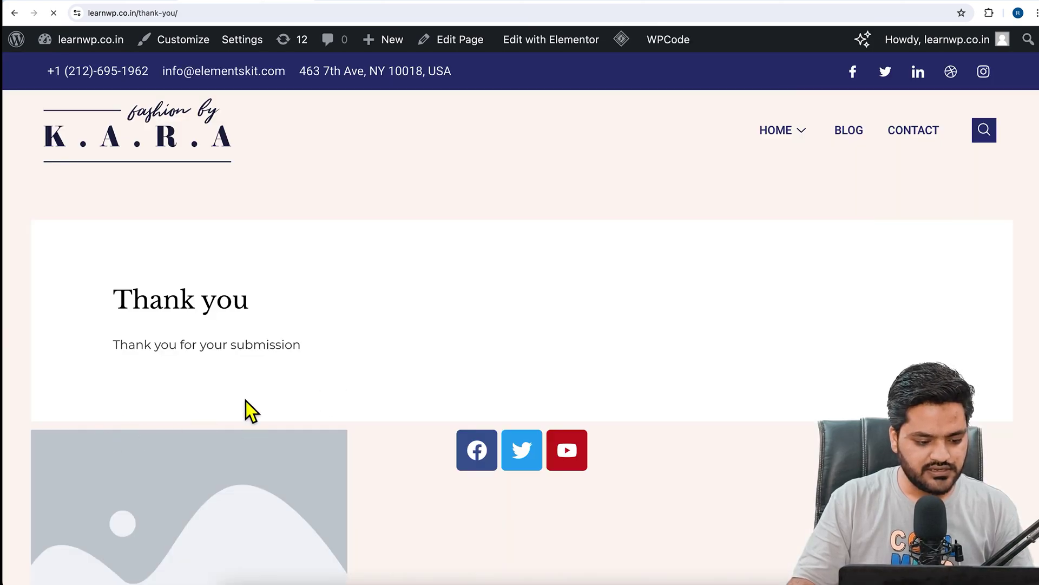
# Refresh the Gmail inbox and open the new learnwp.co.in contact-form email containing 'der'.
pyautogui.click(393, 5)
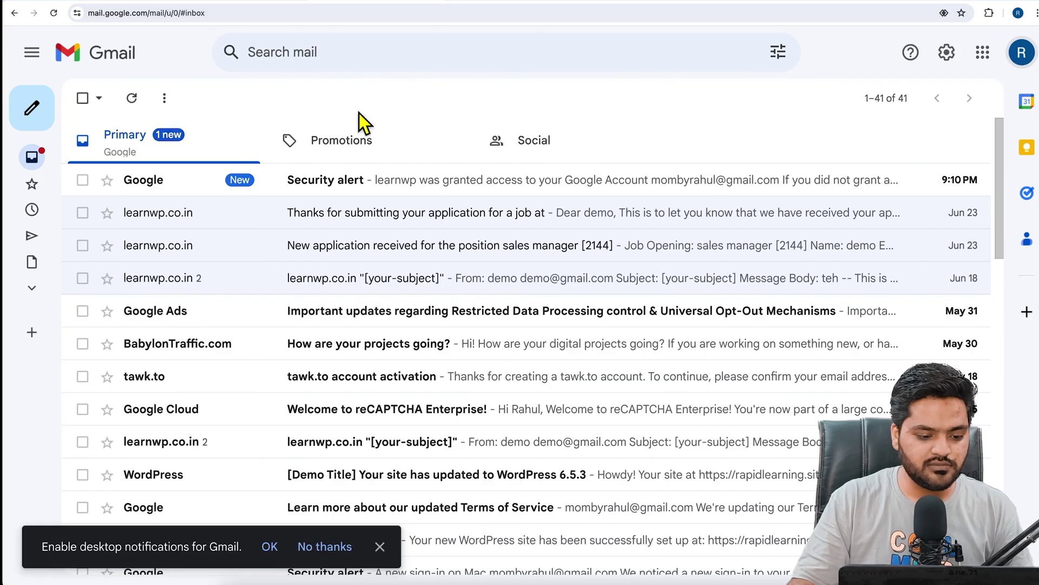
pyautogui.click(151, 116)
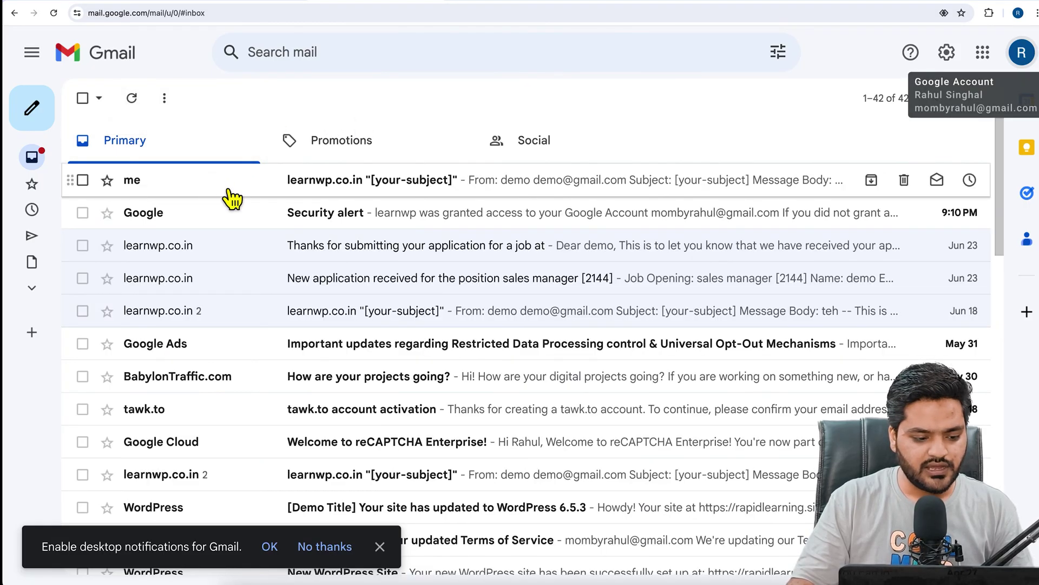
pyautogui.click(472, 191)
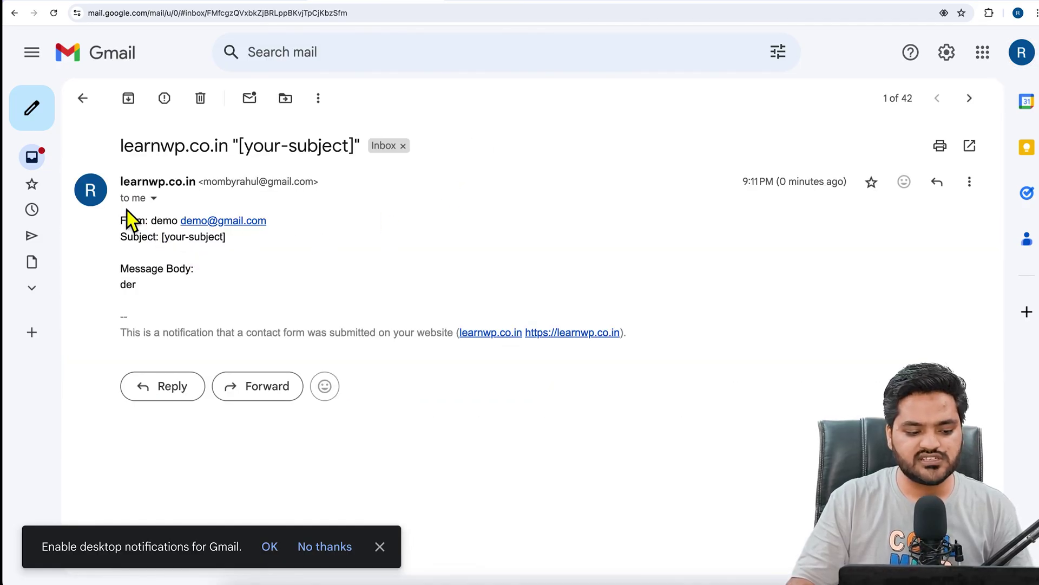
pyautogui.moveTo(121, 220); pyautogui.dragTo(200, 286)
pyautogui.click(200, 286)
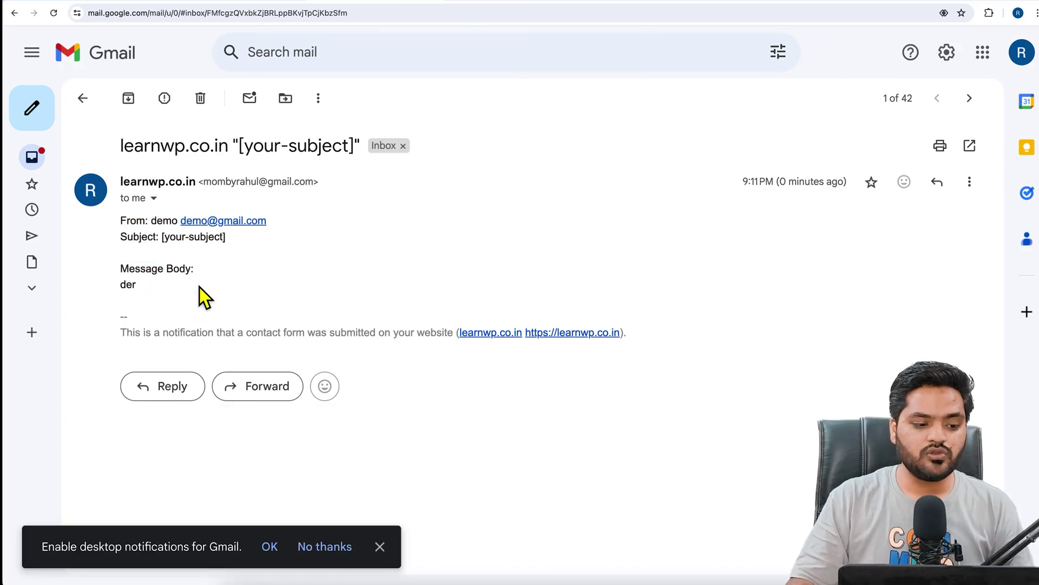
# Switch back to the learnwp.co.in Thank you page tab.
pyautogui.click(262, 2)
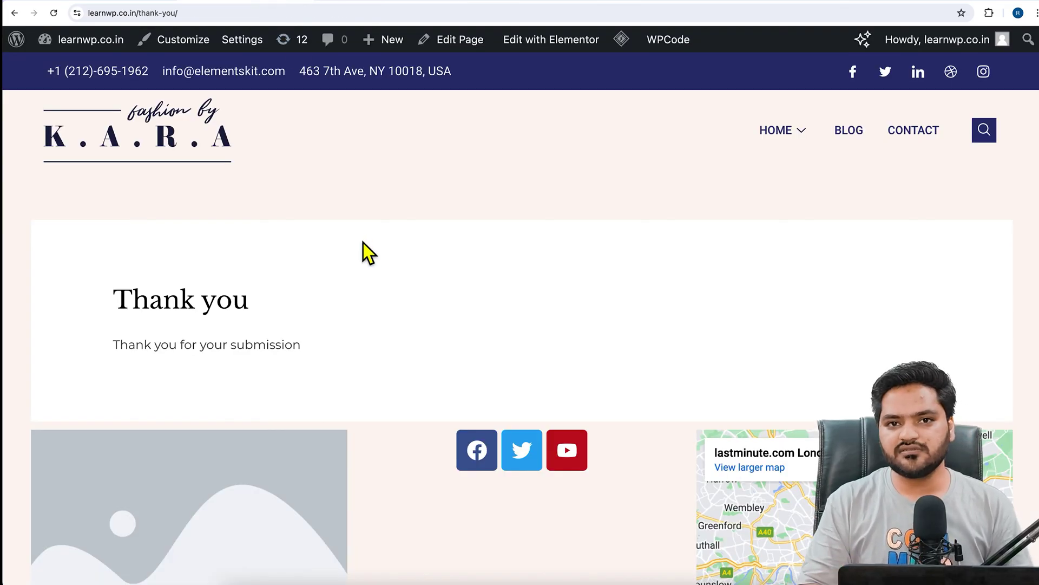